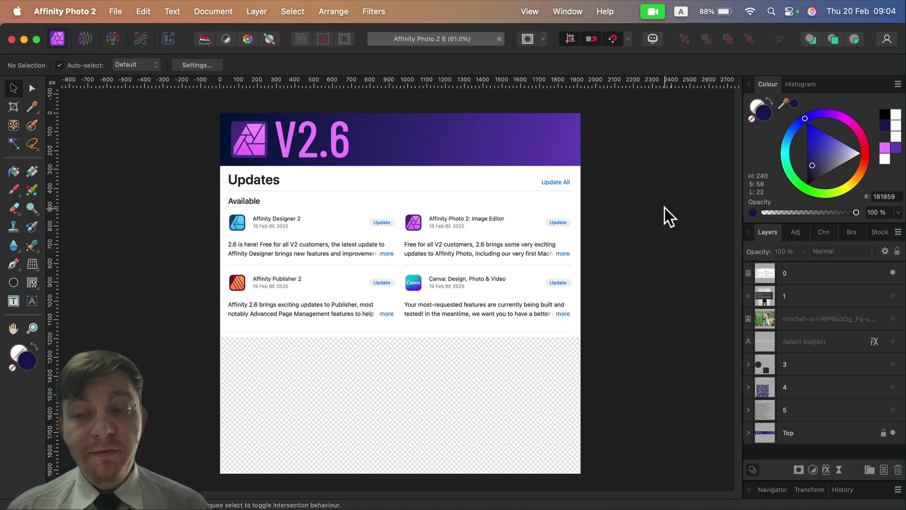
- Hide the V2.6 Updates slide layer in the Layers panel
click(893, 273)
- Show the Object Selection Tool slide and activate the Object Selection Tool
click(893, 295)
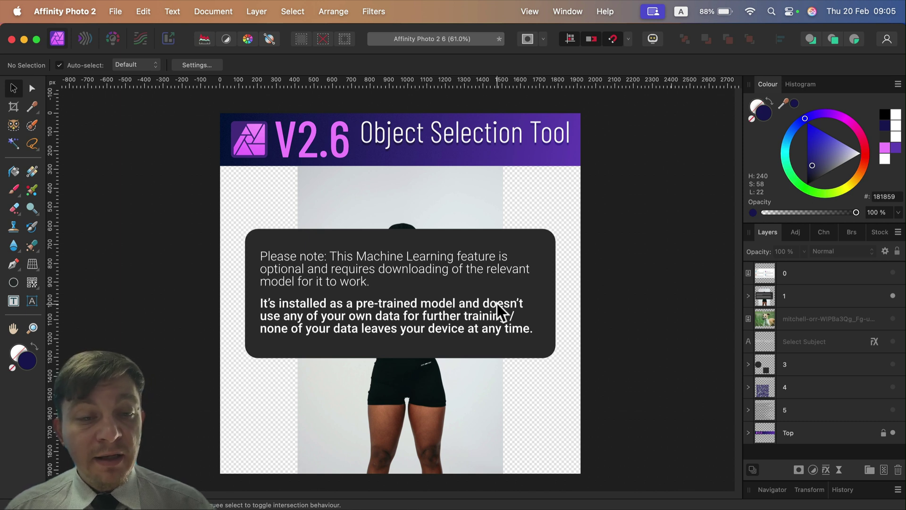
click(14, 127)
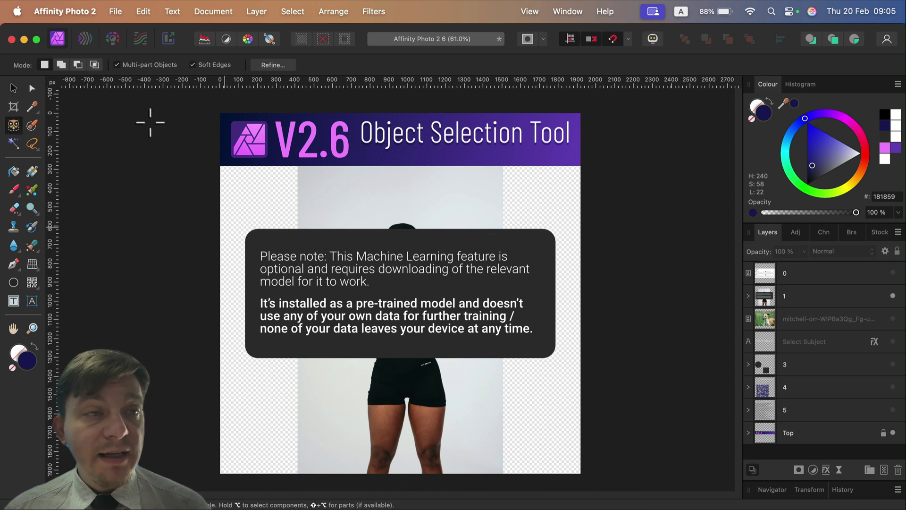
- Open Settings on the Machine Learning Models page to check the Segmentation and Saliency models
click(68, 11)
click(86, 128)
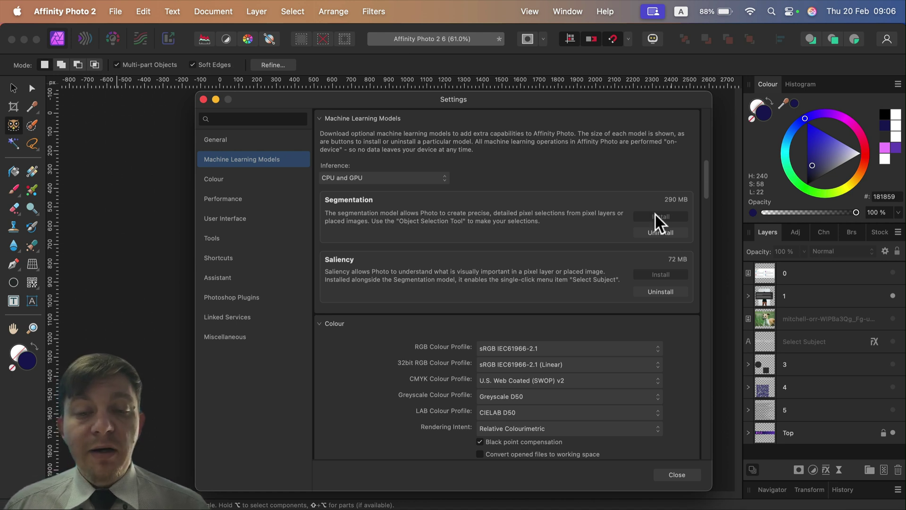
- Close Settings, hide the ML Note overlay, and select the woman in Photo1
click(679, 473)
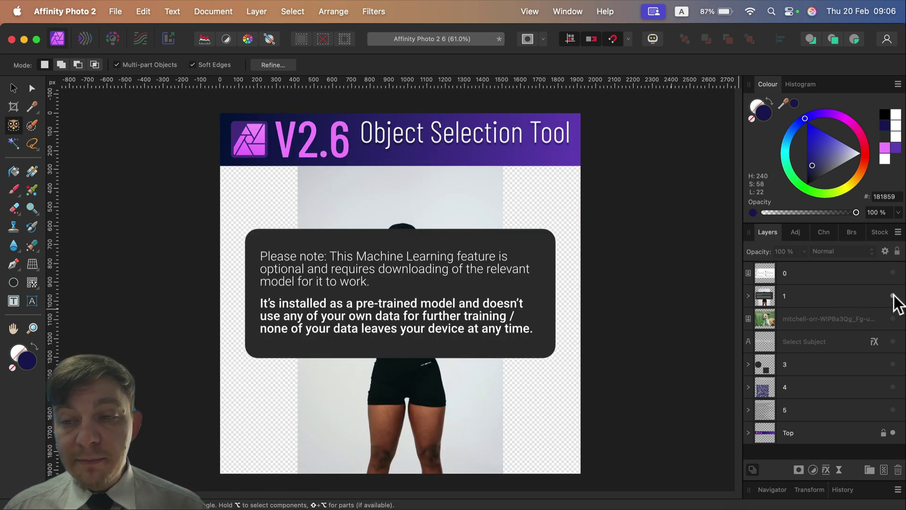
click(748, 296)
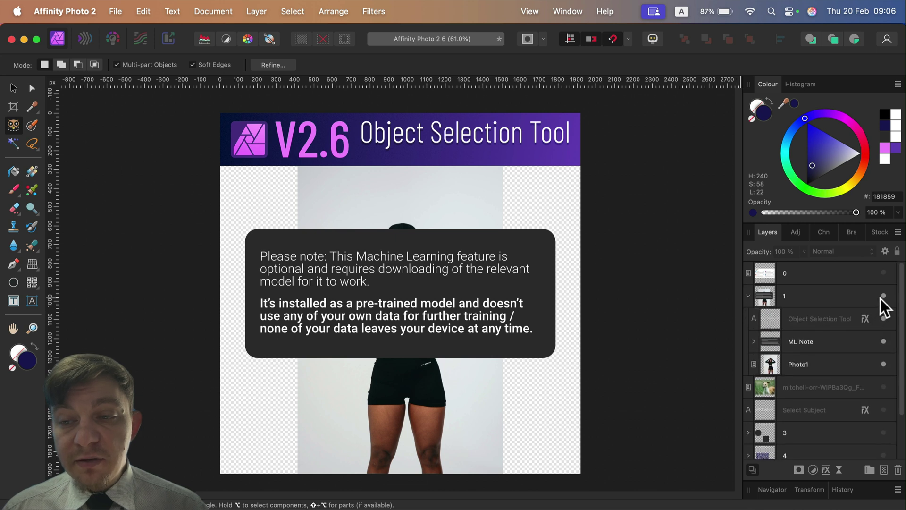
click(883, 340)
click(850, 364)
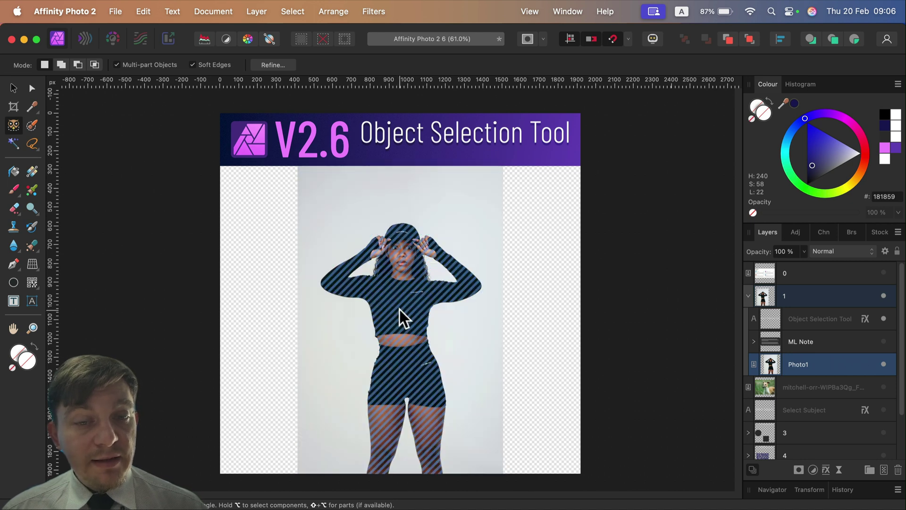
click(402, 309)
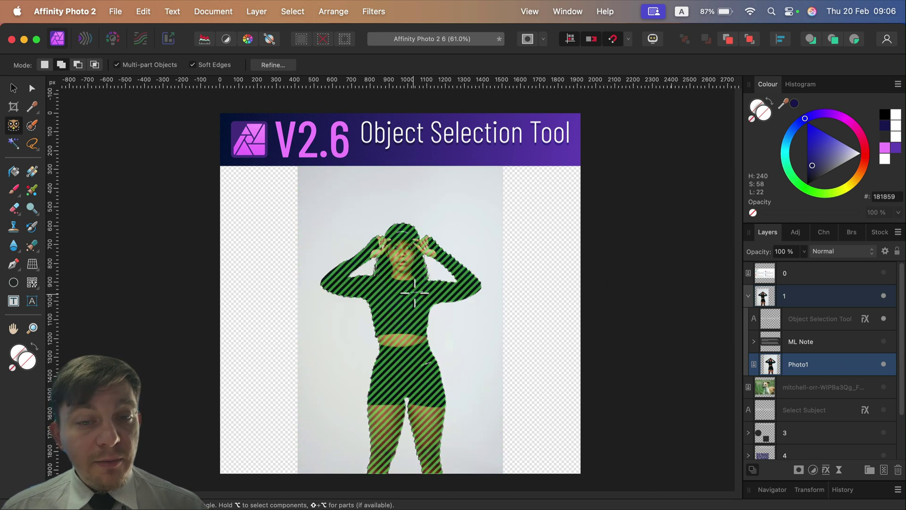
- Open Refine Selection and try the foreground and background brush modes
click(273, 65)
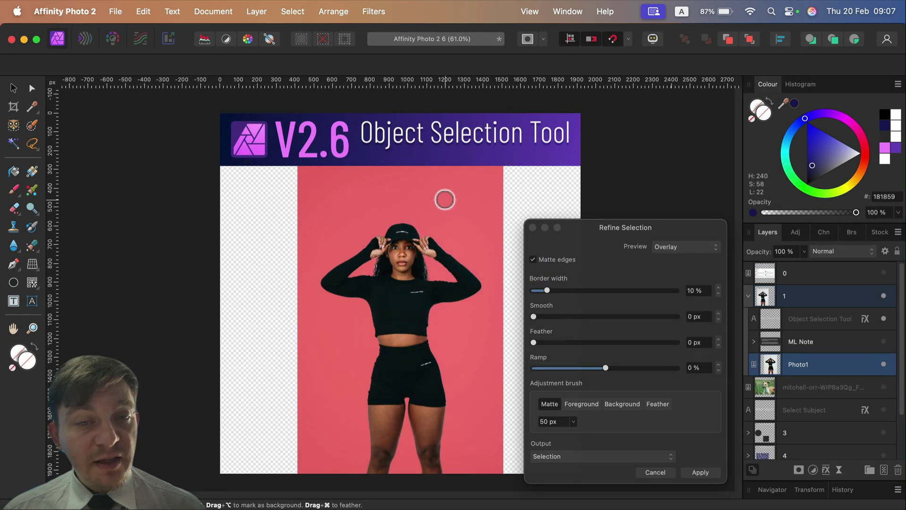
scroll(438, 310, down, 2)
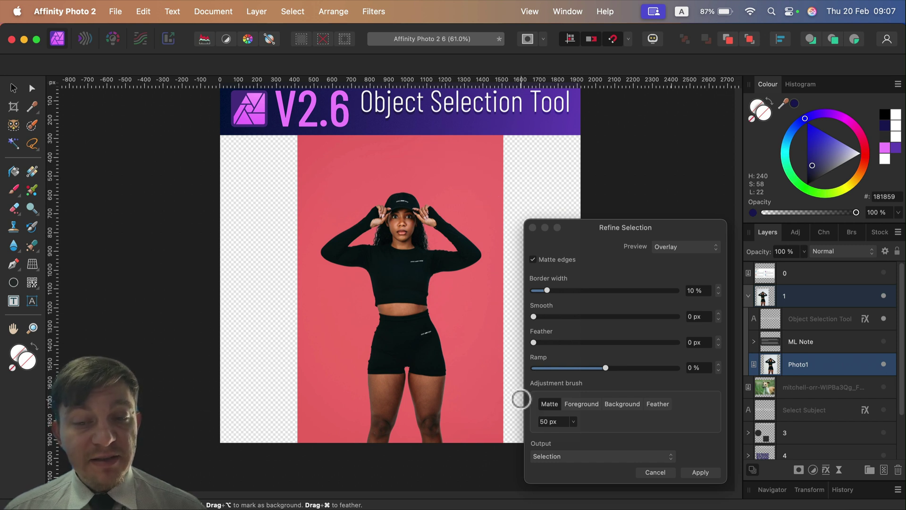
click(588, 405)
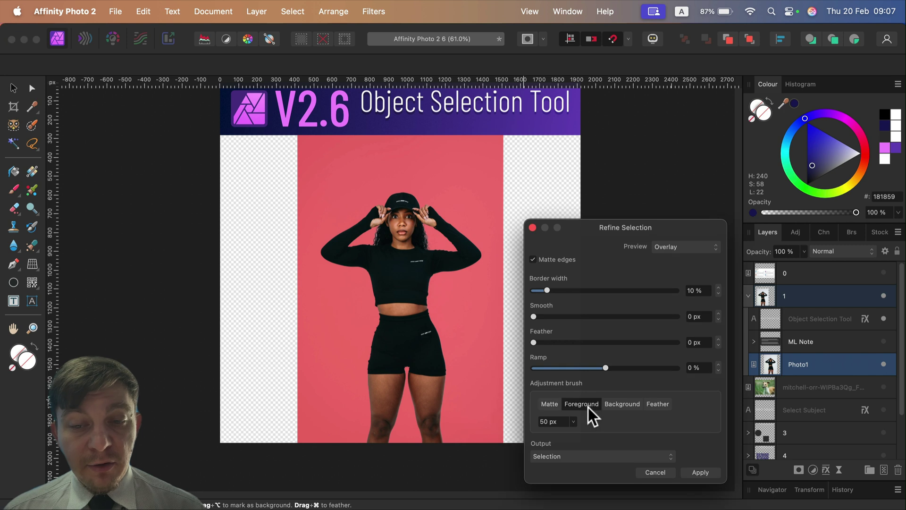
click(622, 404)
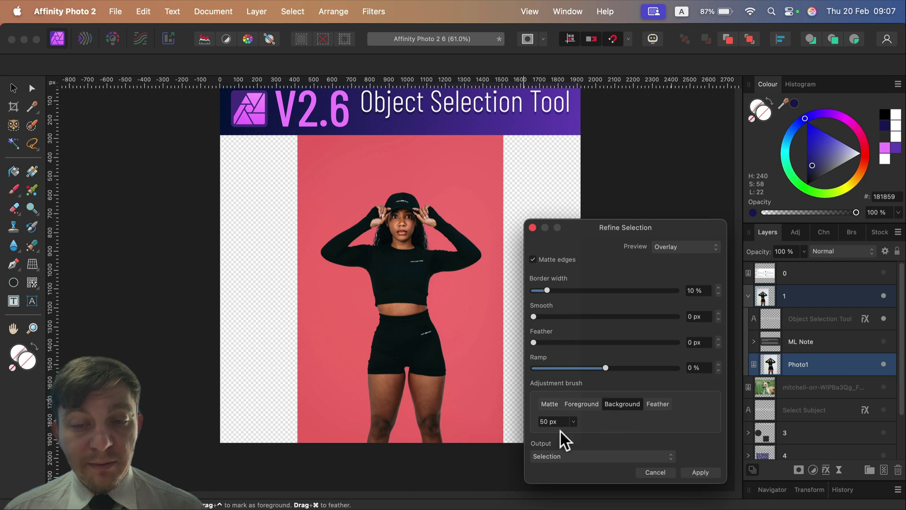
click(591, 404)
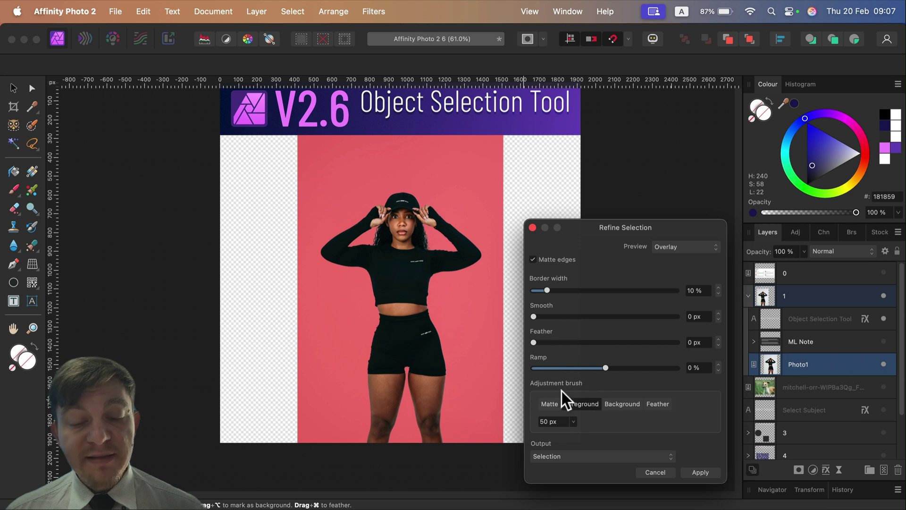
click(619, 404)
drag(581, 240, 532, 149)
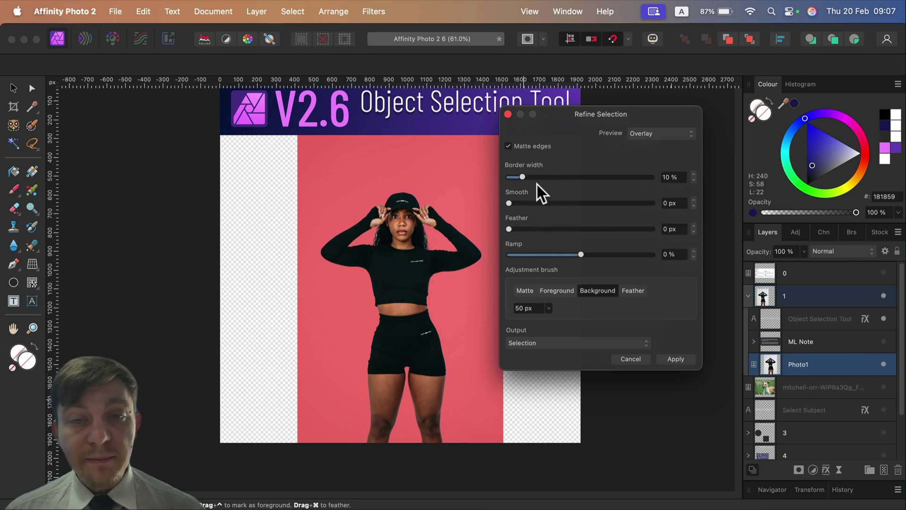
- Set border width 5 %, smooth and feather 0 px, output New layer with mask
mouse_move(527, 176)
mouse_down()
mouse_move(572, 180)
mouse_move(513, 175)
mouse_up()
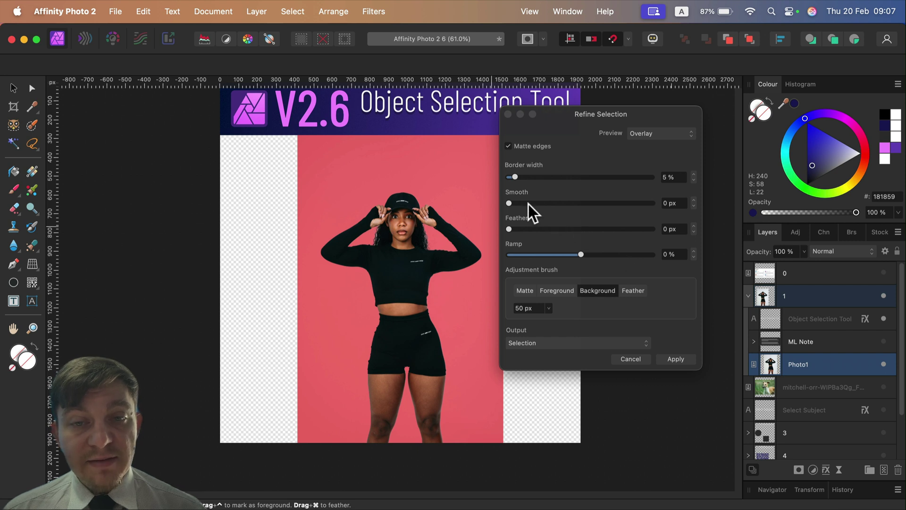
mouse_move(525, 203)
mouse_down()
mouse_move(540, 204)
mouse_move(528, 228)
mouse_move(590, 230)
mouse_up()
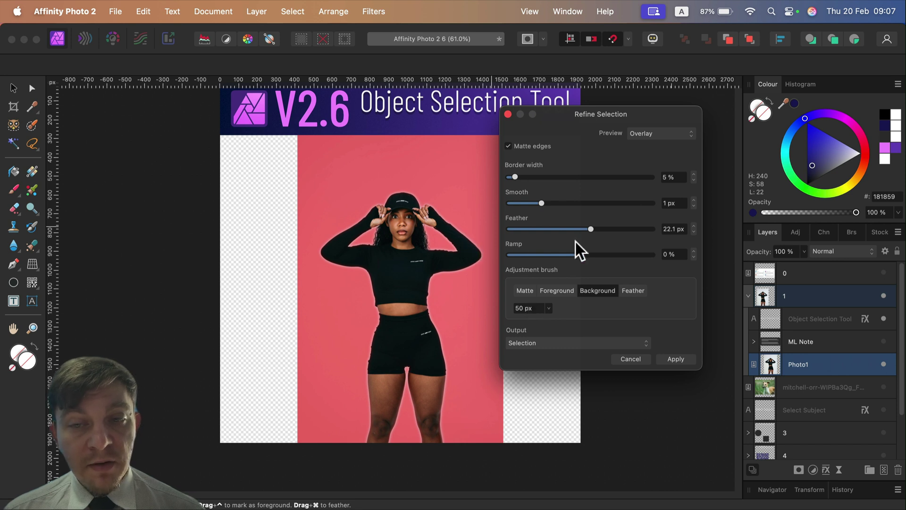
drag(590, 229, 473, 220)
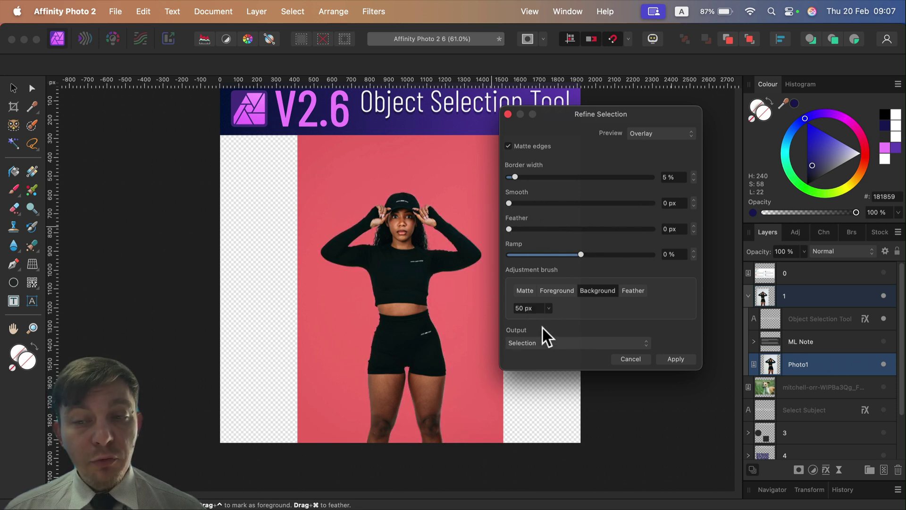
click(555, 344)
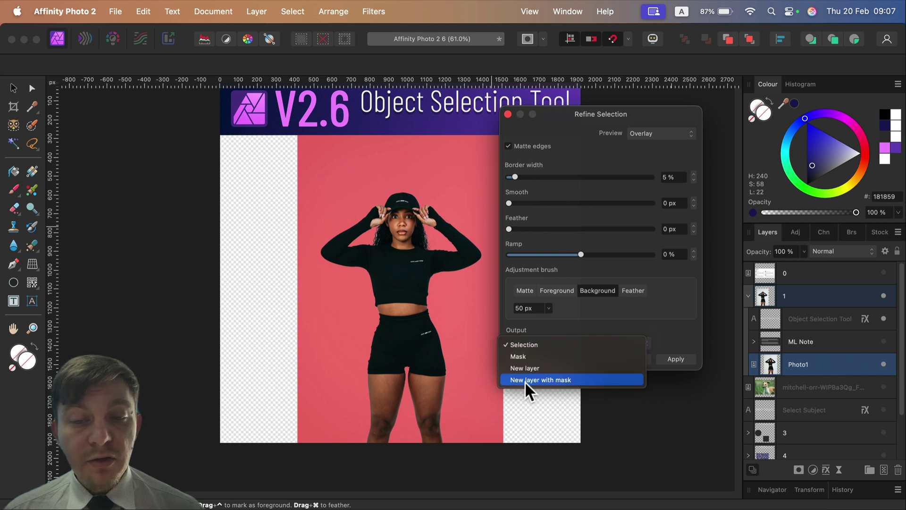
click(565, 383)
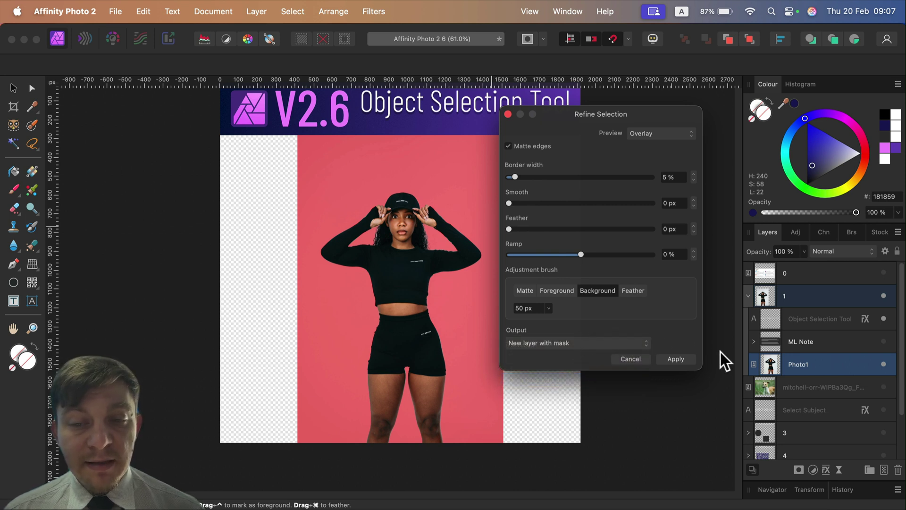
- Apply the refinement to cut out the woman, then zoom to 200% to inspect the hair edges
click(687, 361)
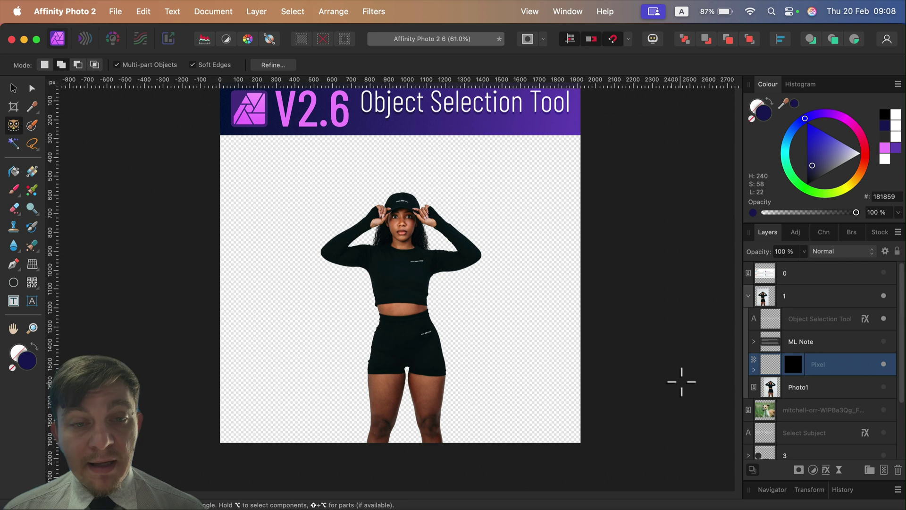
click(14, 88)
key(super+2)
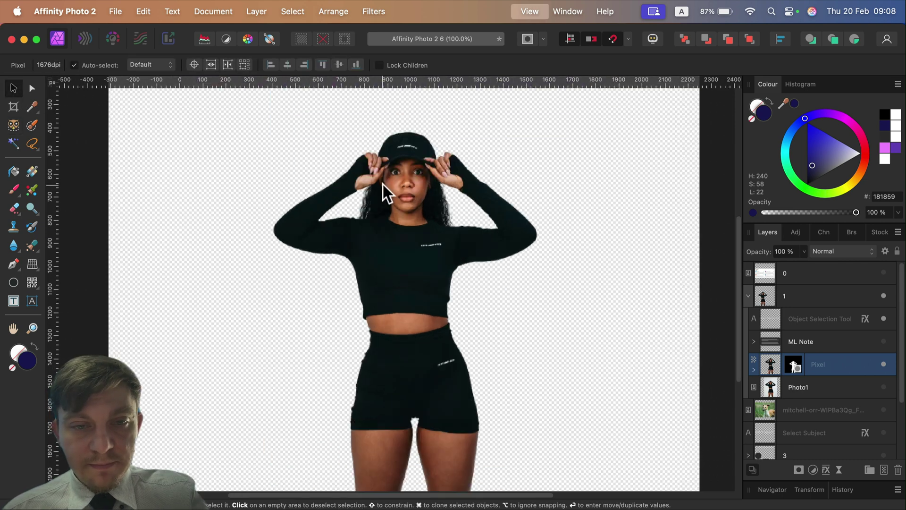
scroll(432, 185, up, 5)
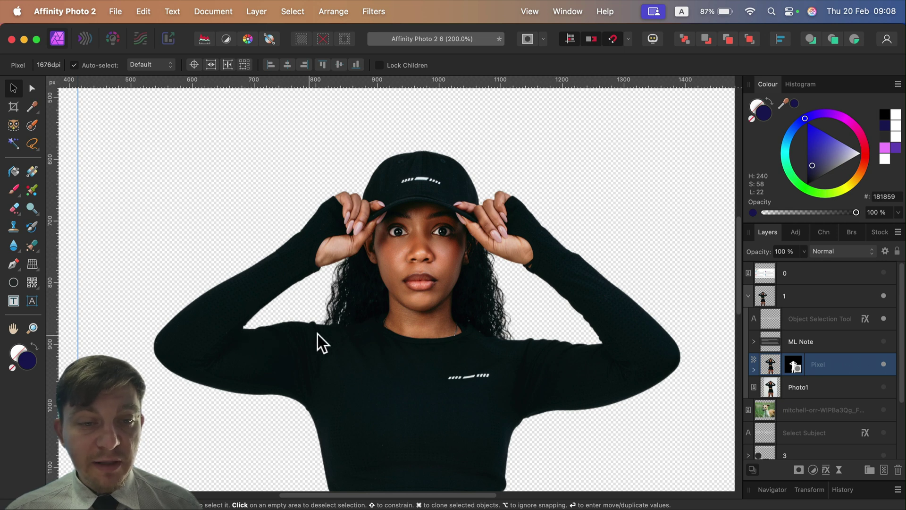
scroll(334, 331, up, 5)
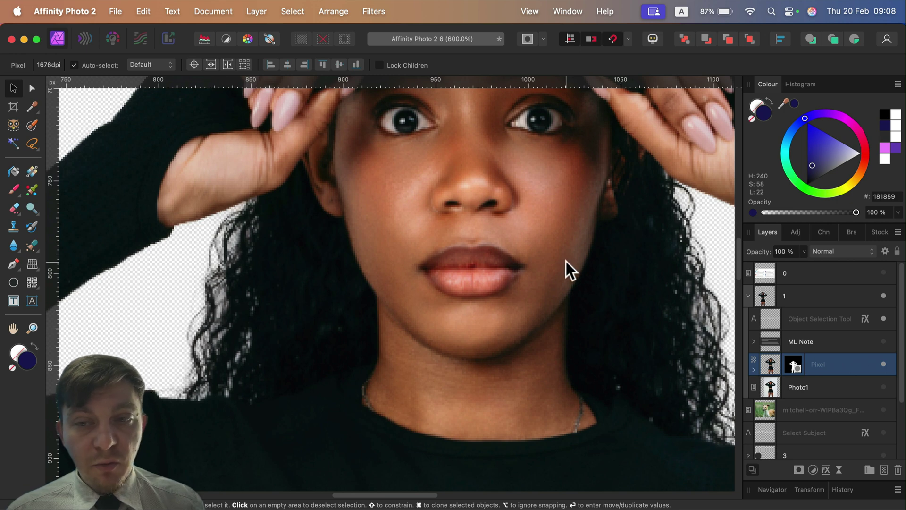
key(super+2)
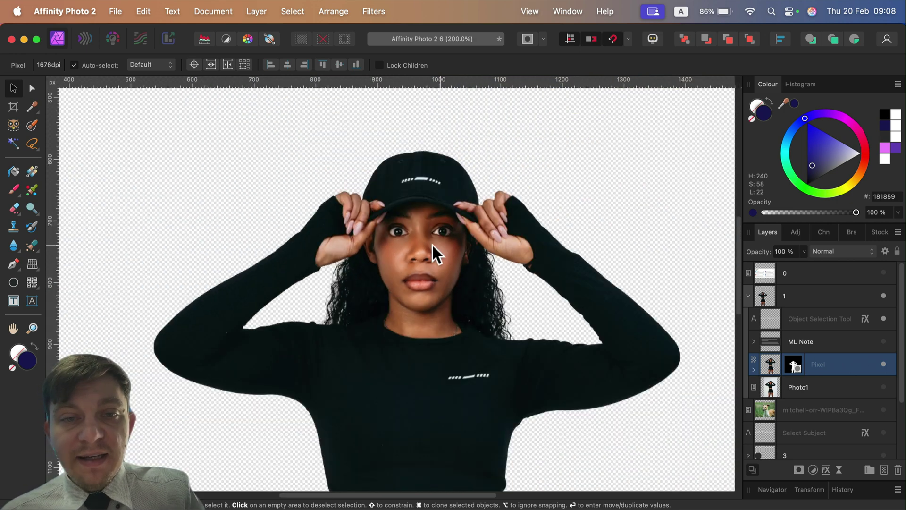
key(super+minus)
key(super+minus)
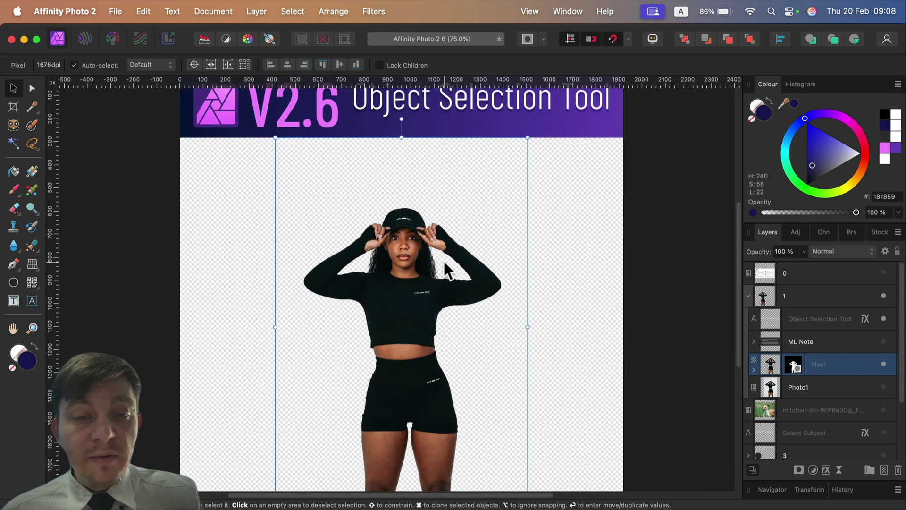
scroll(443, 260, down, 3)
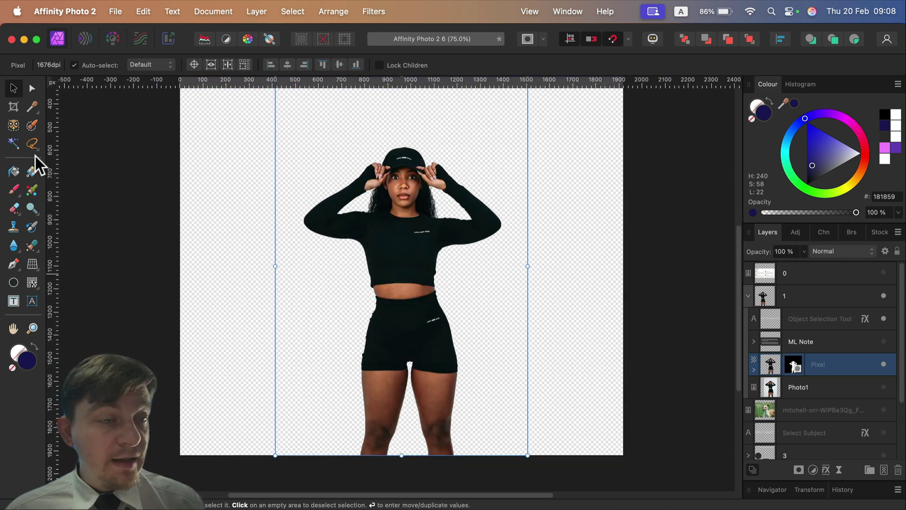
click(34, 284)
click(126, 194)
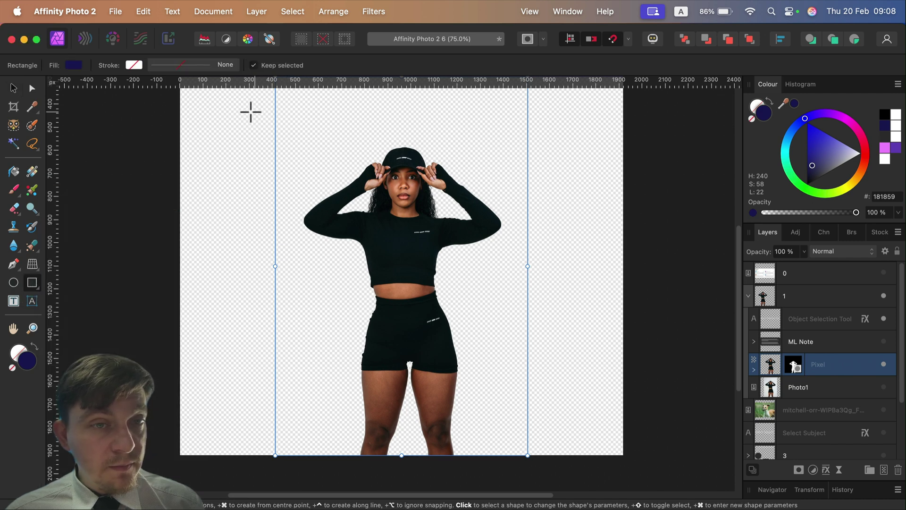
drag(251, 112, 549, 403)
mouse_move(799, 179)
mouse_down()
mouse_move(819, 186)
mouse_move(812, 181)
mouse_up()
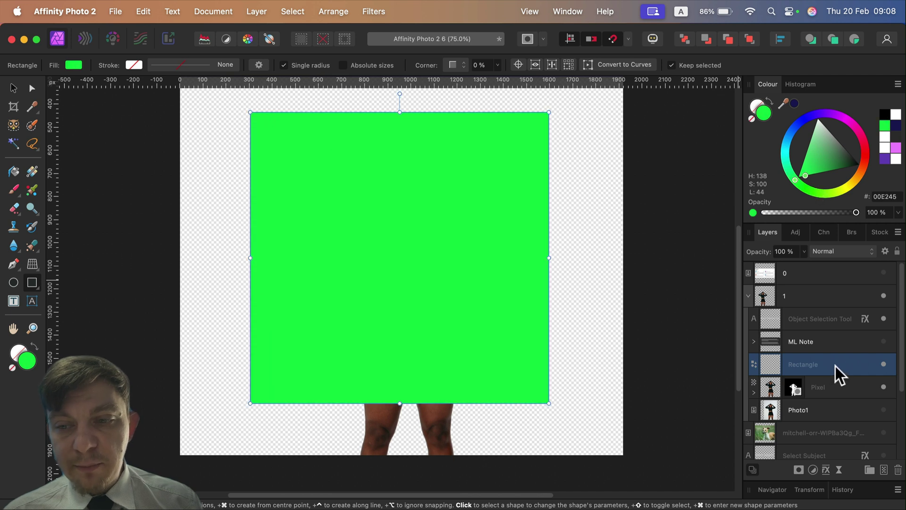
drag(836, 367, 857, 405)
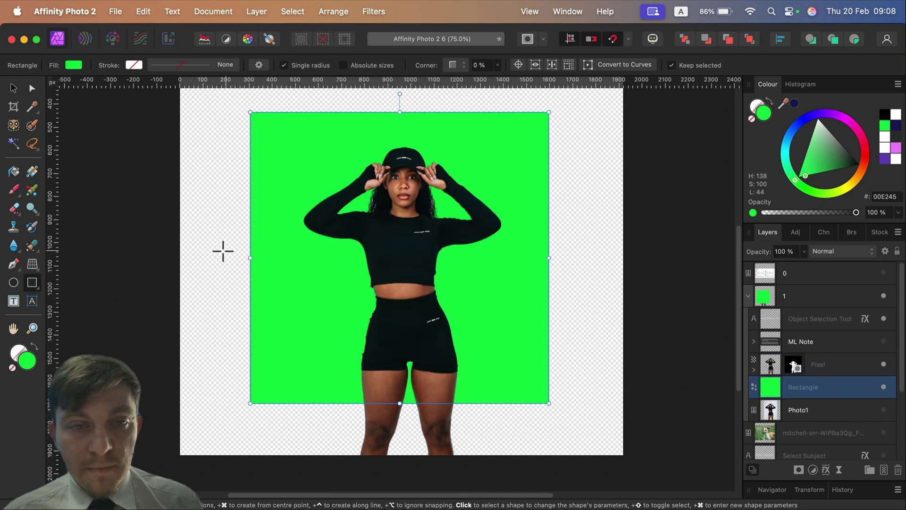
click(10, 84)
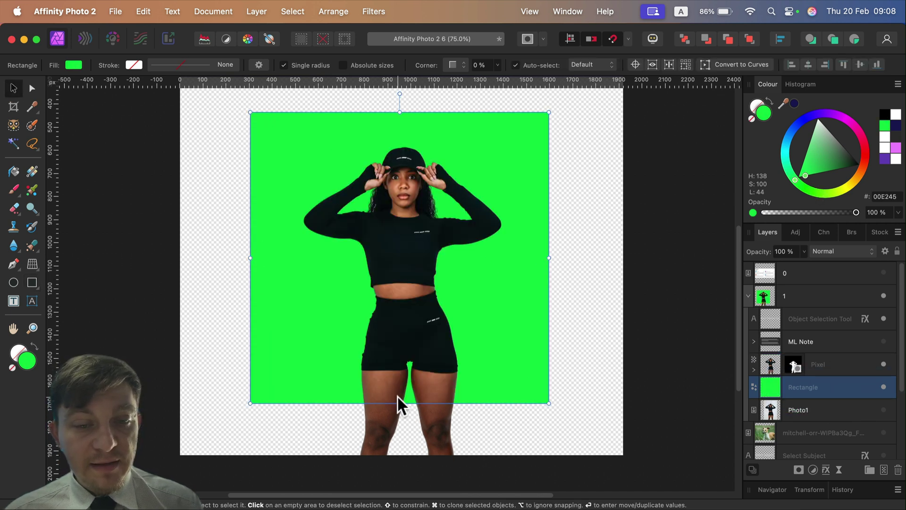
drag(399, 404, 390, 468)
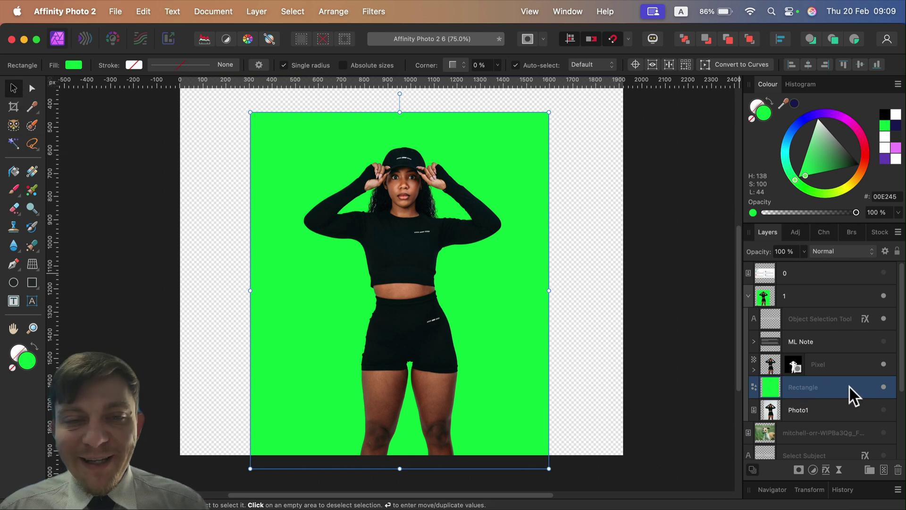
- Delete the green rectangle, hide the woman cutout, and show the dog photo and Select Subject title
key(BackSpace)
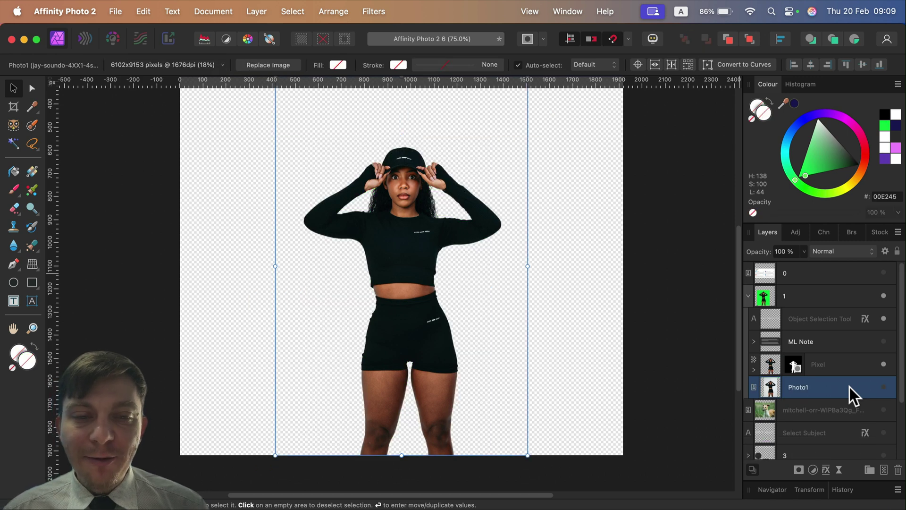
click(748, 296)
scroll(637, 261, up, 5)
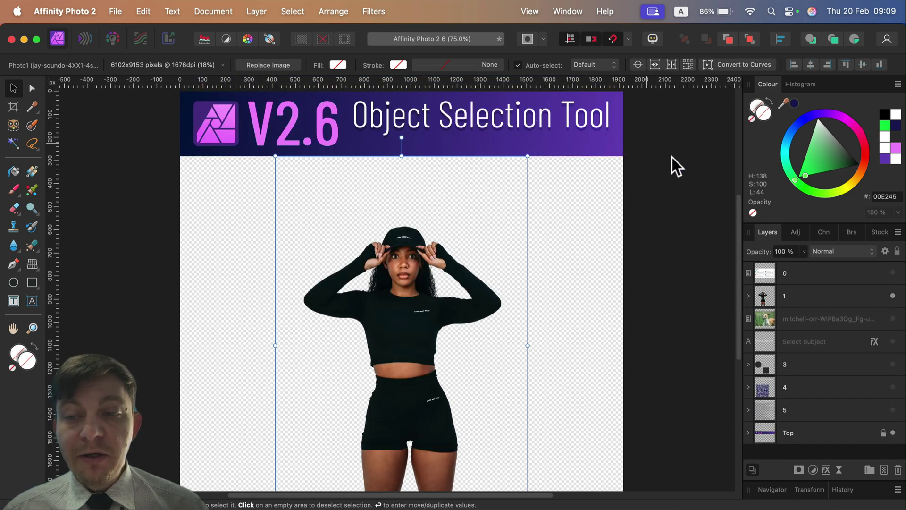
click(893, 296)
click(892, 319)
click(893, 341)
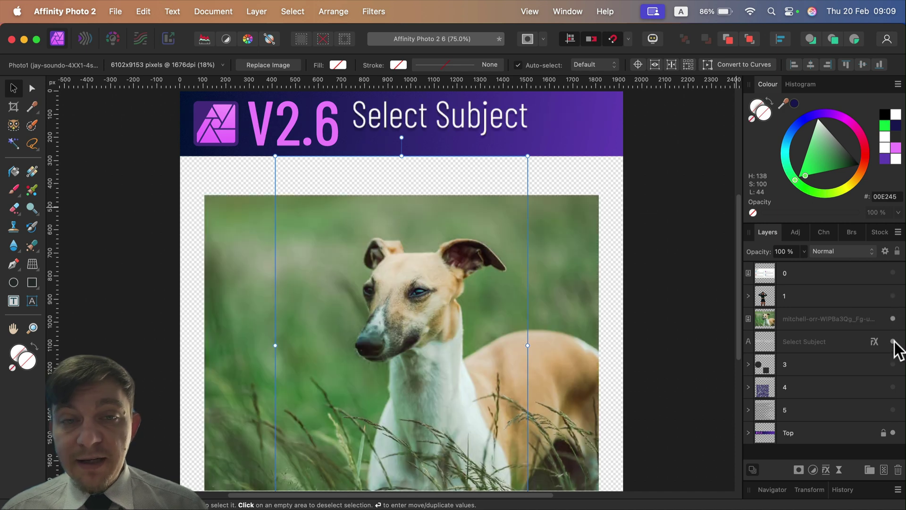
click(662, 183)
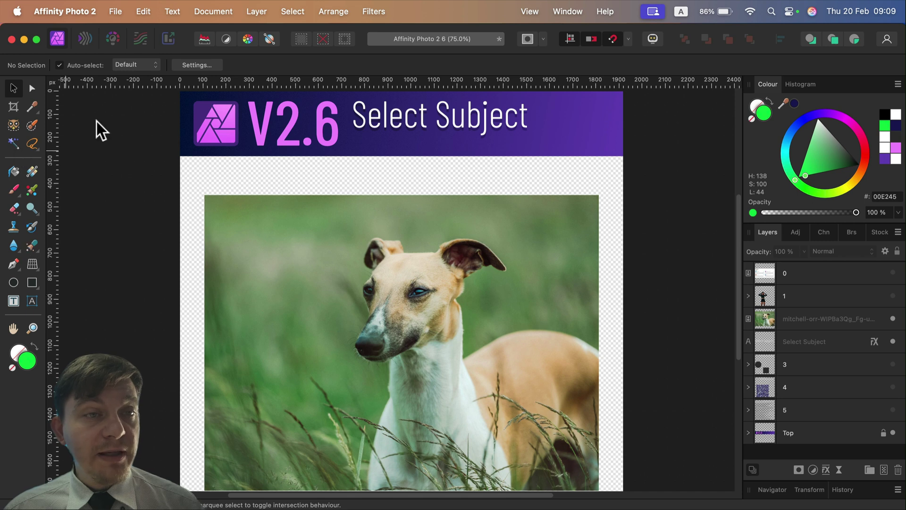
- Select the dog photo layer and run Select > Select Subject on it
click(788, 314)
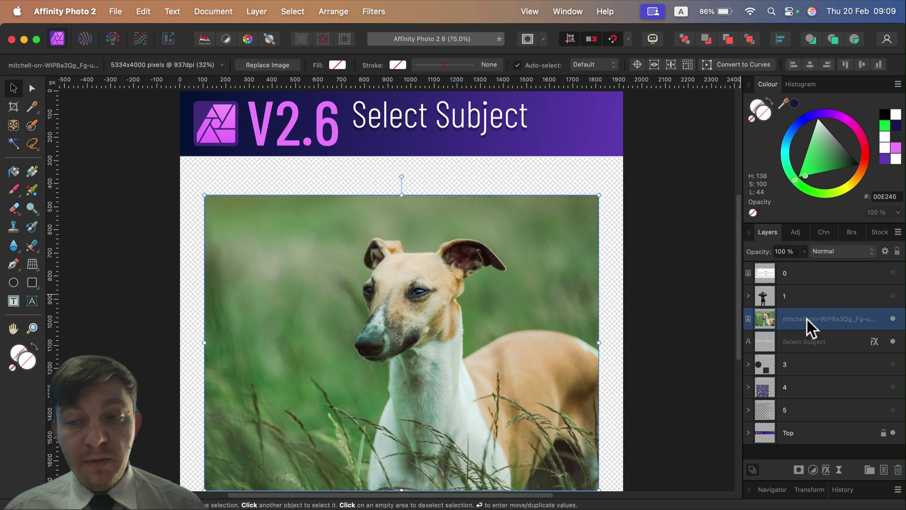
click(293, 12)
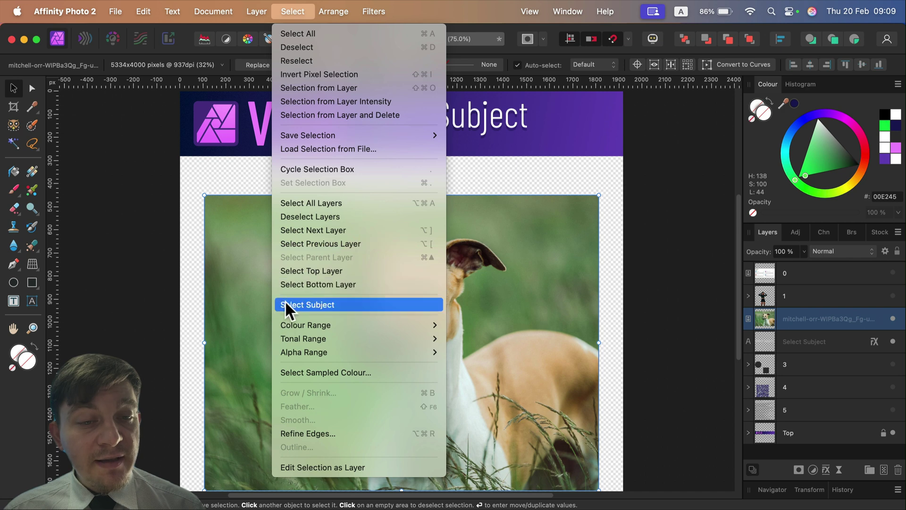
click(310, 305)
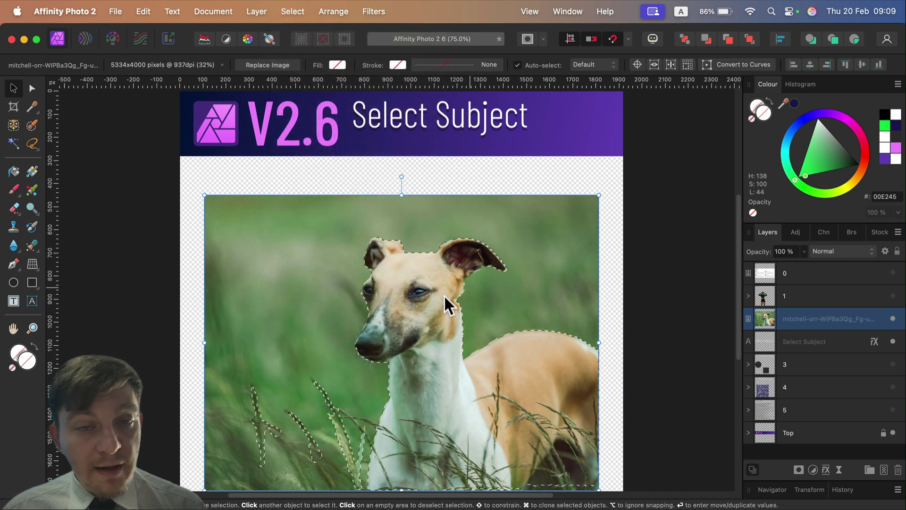
scroll(589, 298, down, 2)
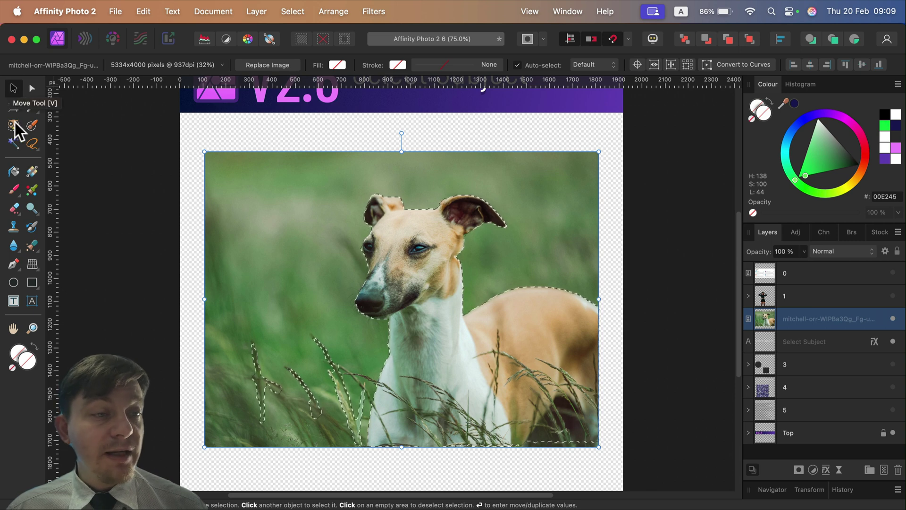
- In Refine Selection, paint the grass blades around the dog as background
click(32, 144)
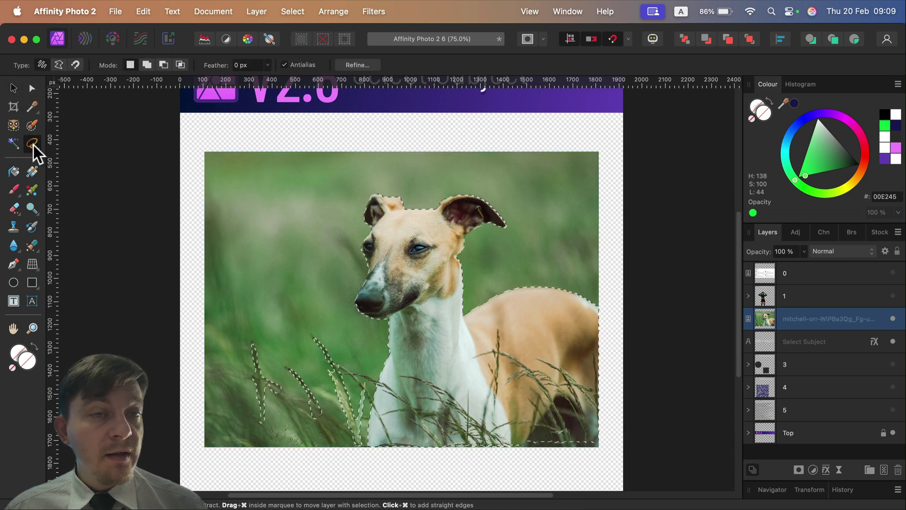
click(357, 65)
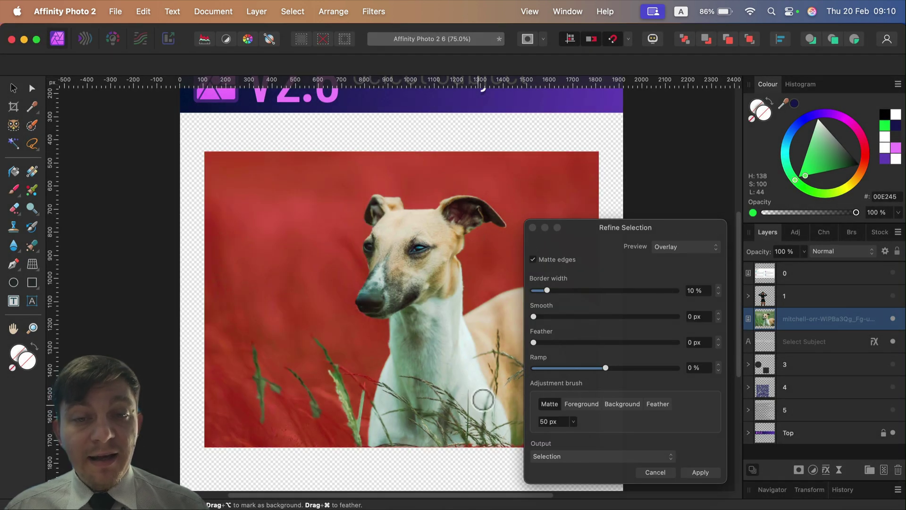
click(616, 404)
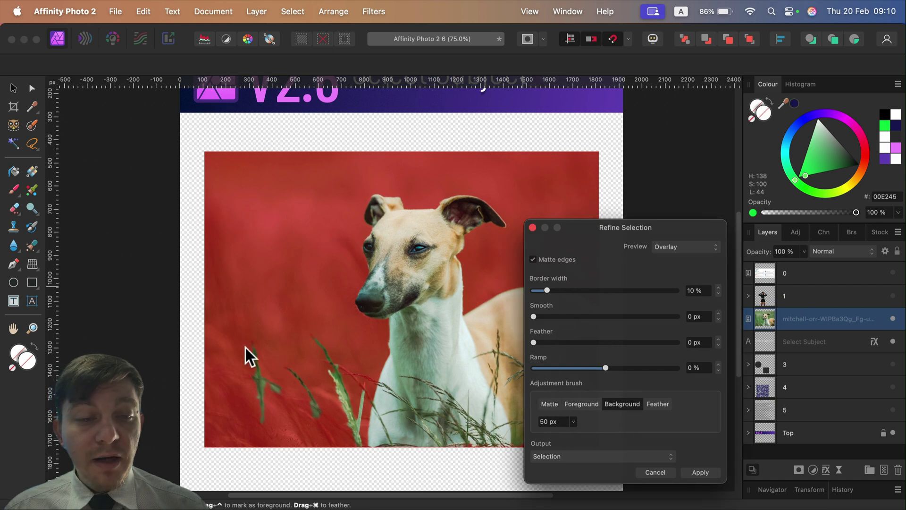
drag(261, 375, 263, 421)
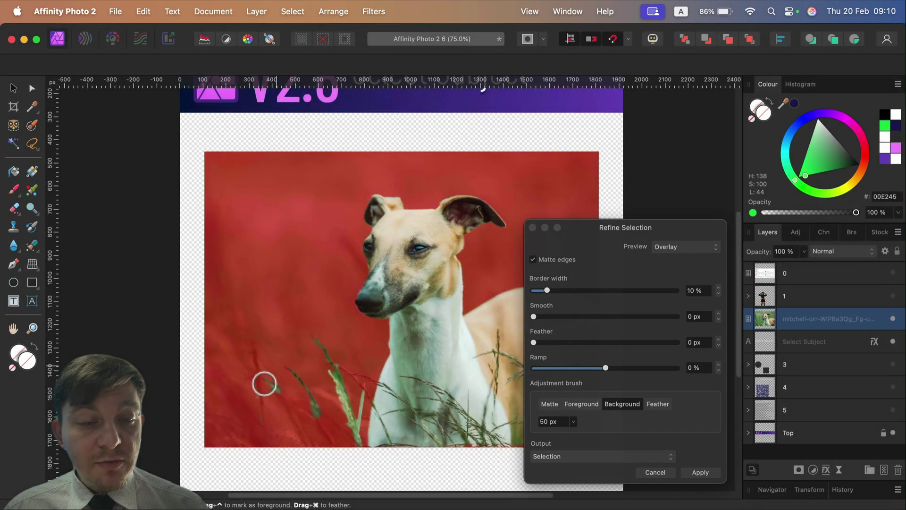
mouse_move(265, 384)
mouse_down()
mouse_move(288, 398)
mouse_move(285, 362)
mouse_up()
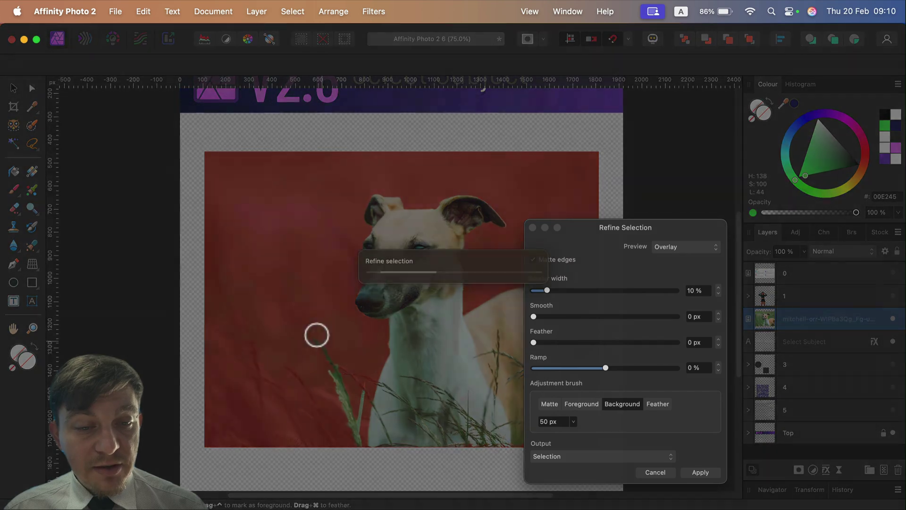
mouse_move(316, 333)
mouse_down()
mouse_move(348, 424)
mouse_move(337, 371)
mouse_move(361, 399)
mouse_move(354, 431)
mouse_up()
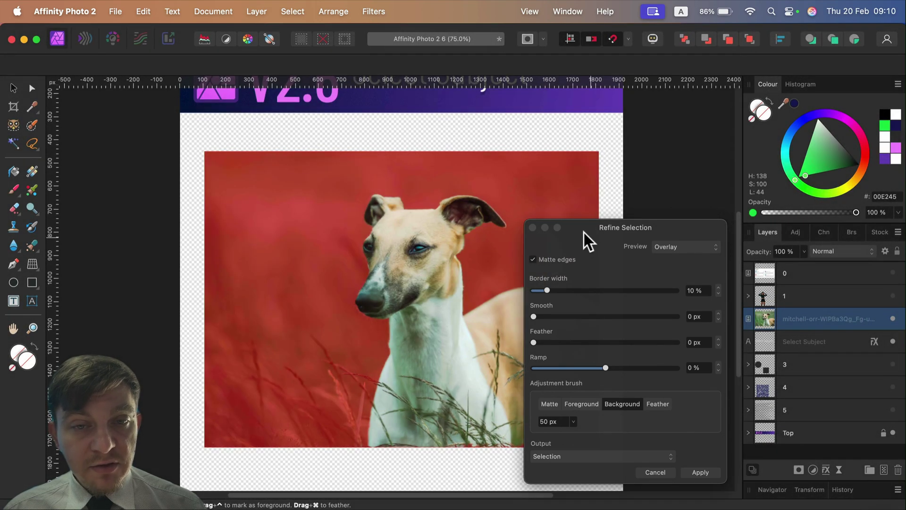
drag(584, 232, 724, 185)
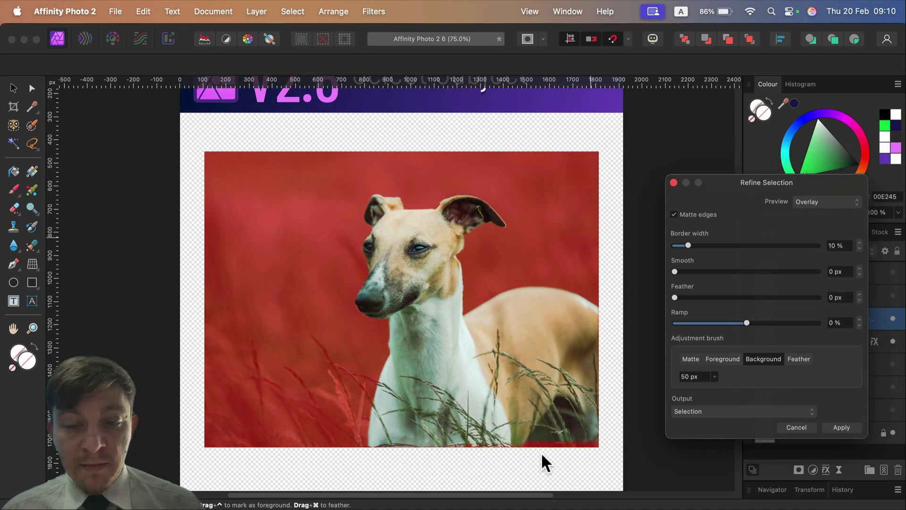
mouse_move(559, 449)
mouse_down()
mouse_move(573, 439)
mouse_move(542, 449)
mouse_move(577, 441)
mouse_move(540, 451)
mouse_move(557, 423)
mouse_move(543, 463)
mouse_up()
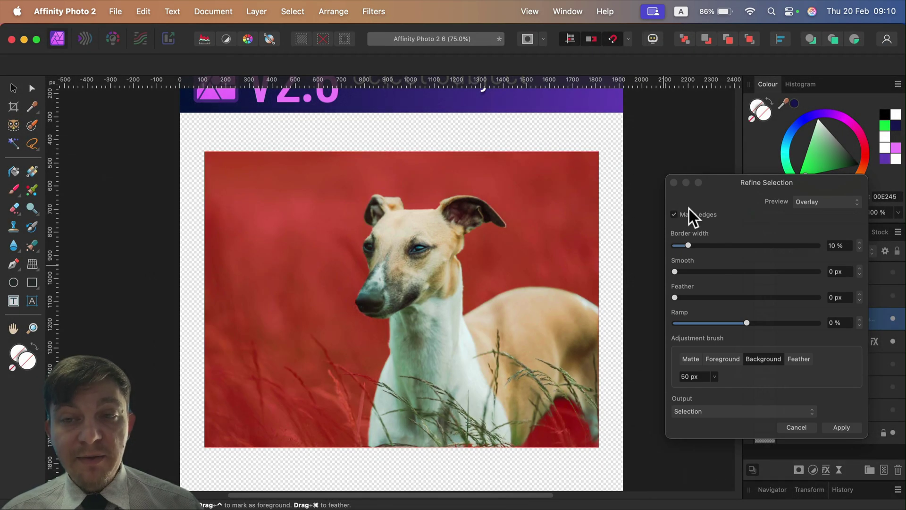
- Output the refined dog as a new layer with mask, apply, and hide that layer
click(714, 179)
drag(713, 179, 653, 152)
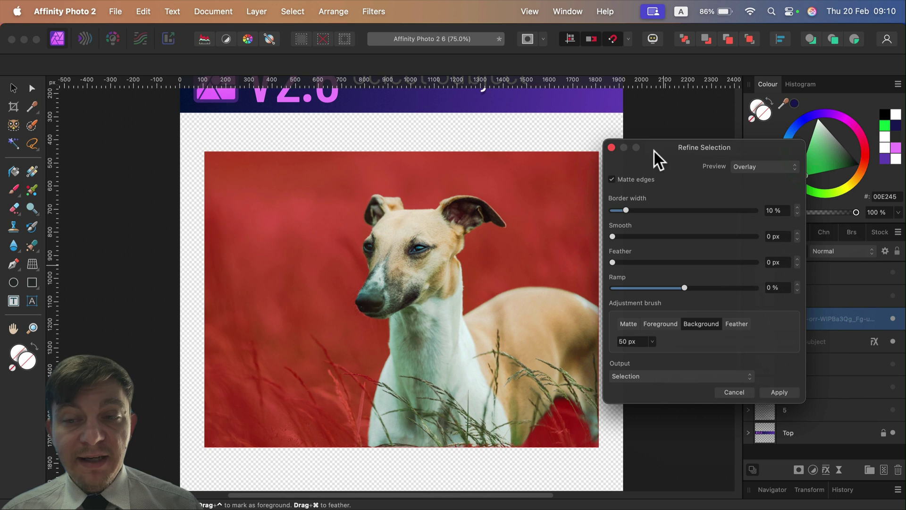
click(684, 375)
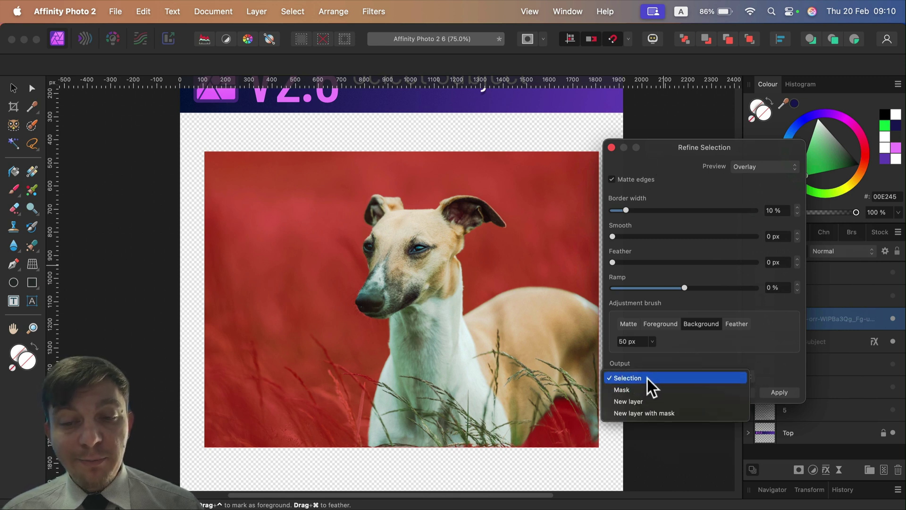
click(650, 414)
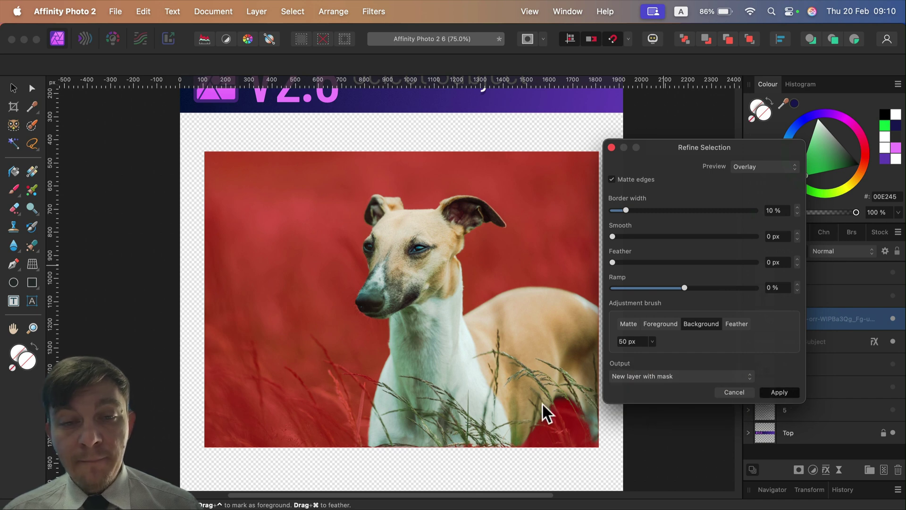
key(Return)
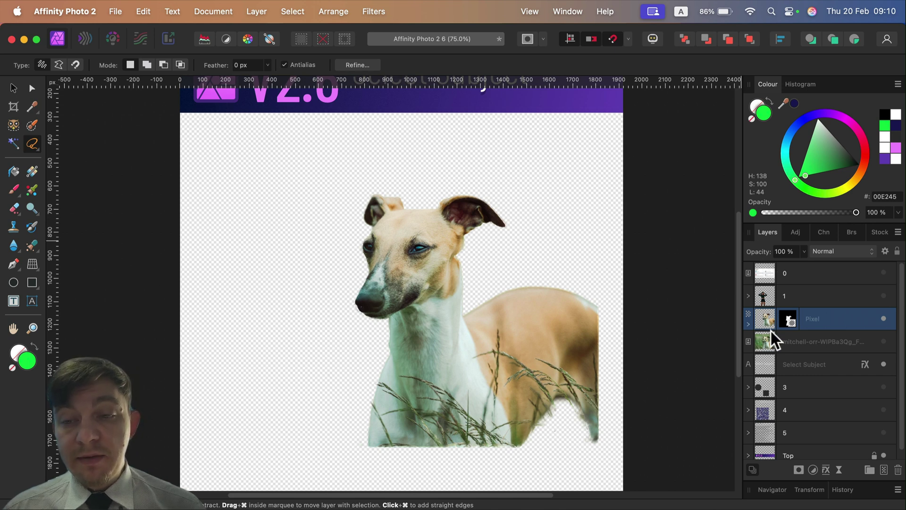
scroll(584, 295, up, 3)
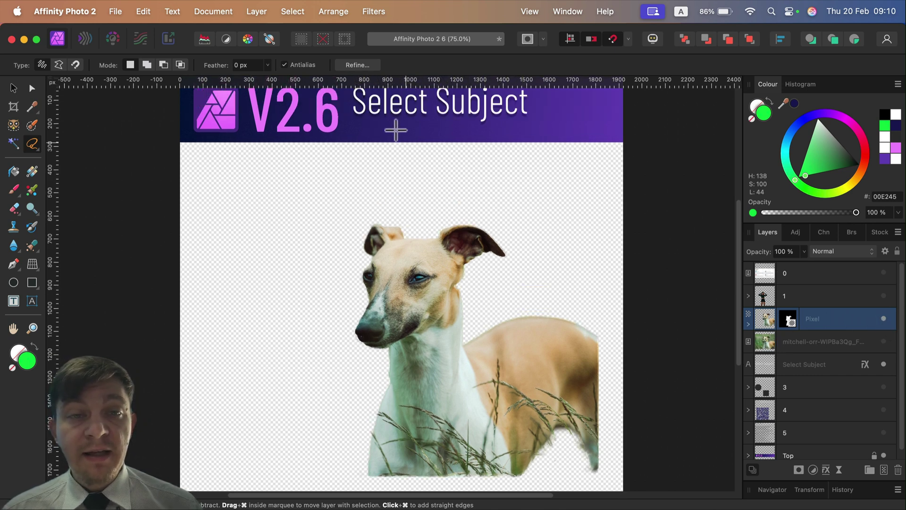
click(884, 318)
- Show the Color Picker slide, nudge the square up, and fill it with sampled pink
click(882, 363)
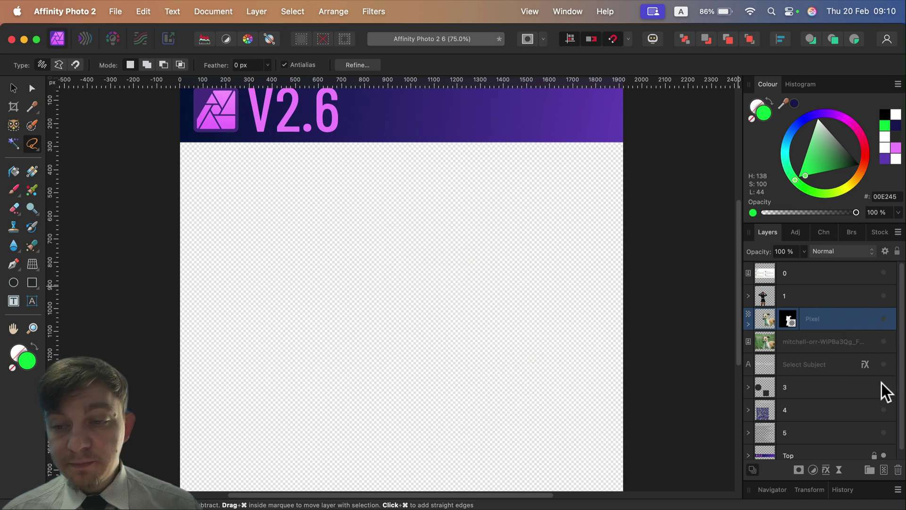
click(883, 386)
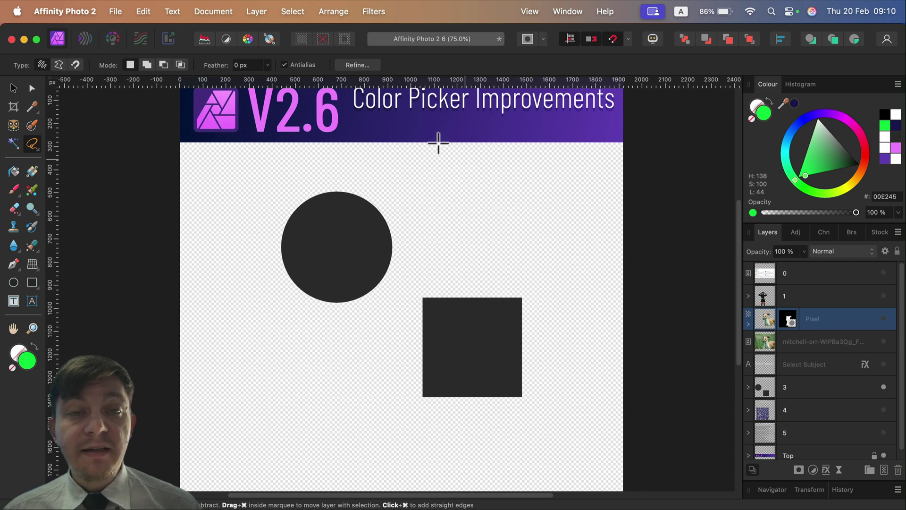
click(842, 382)
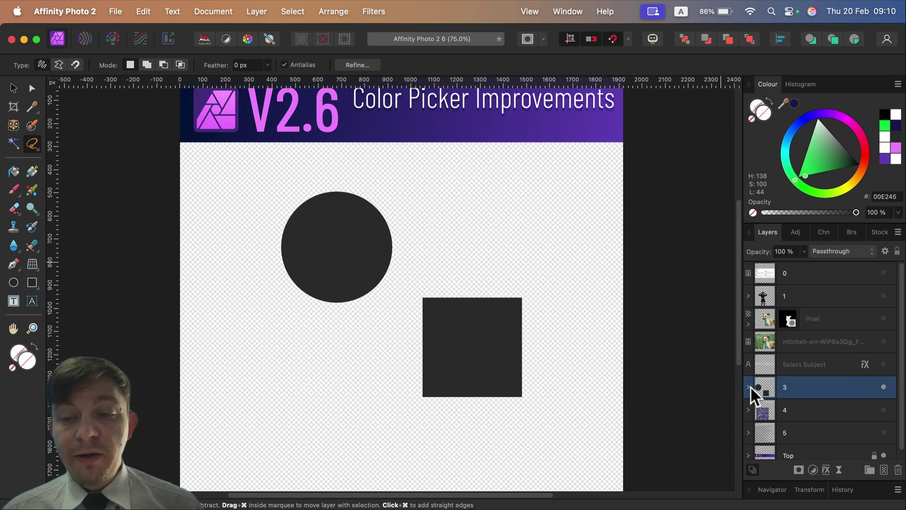
click(748, 387)
click(837, 433)
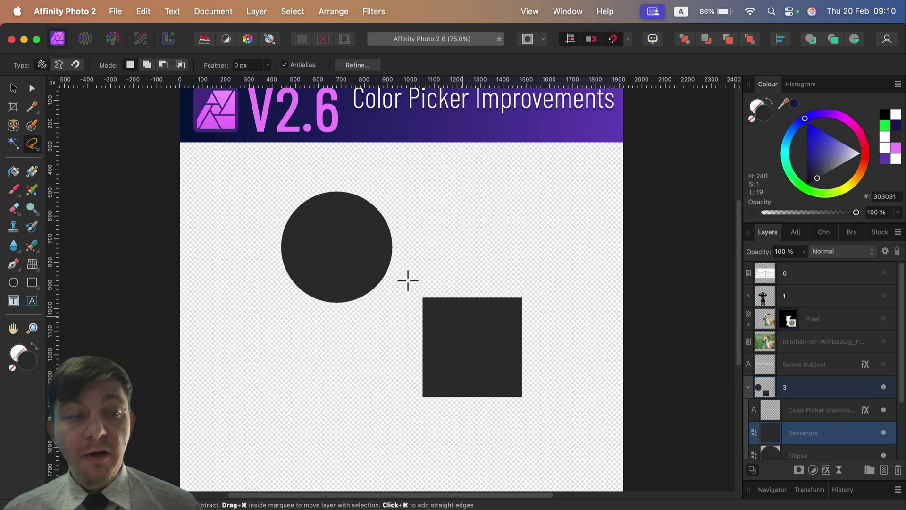
click(14, 89)
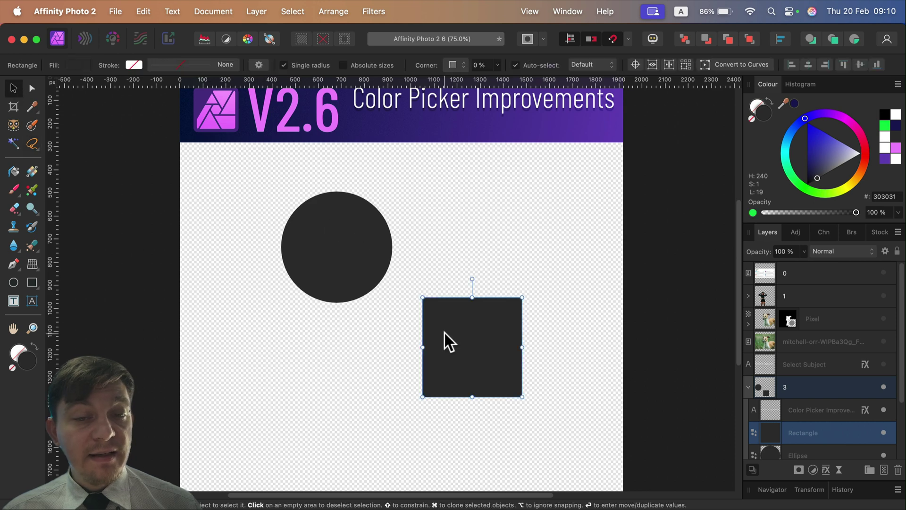
drag(444, 333, 468, 277)
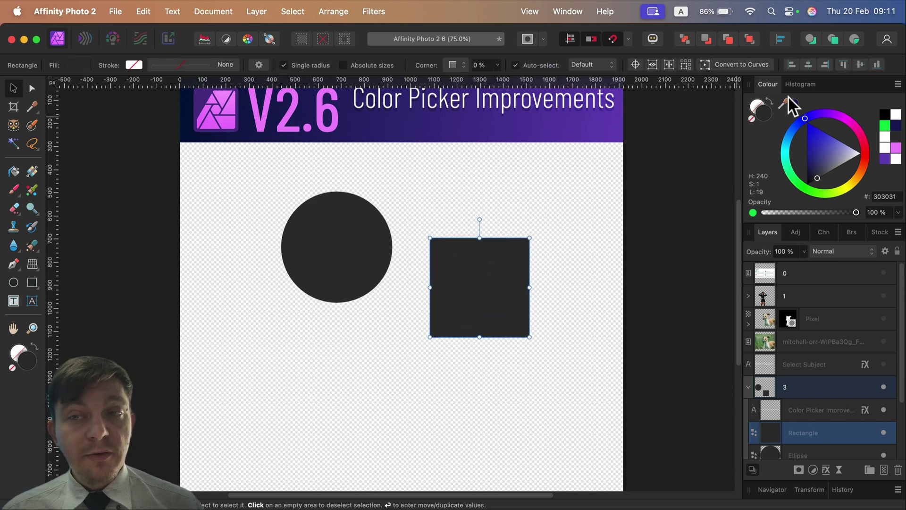
drag(786, 104, 323, 115)
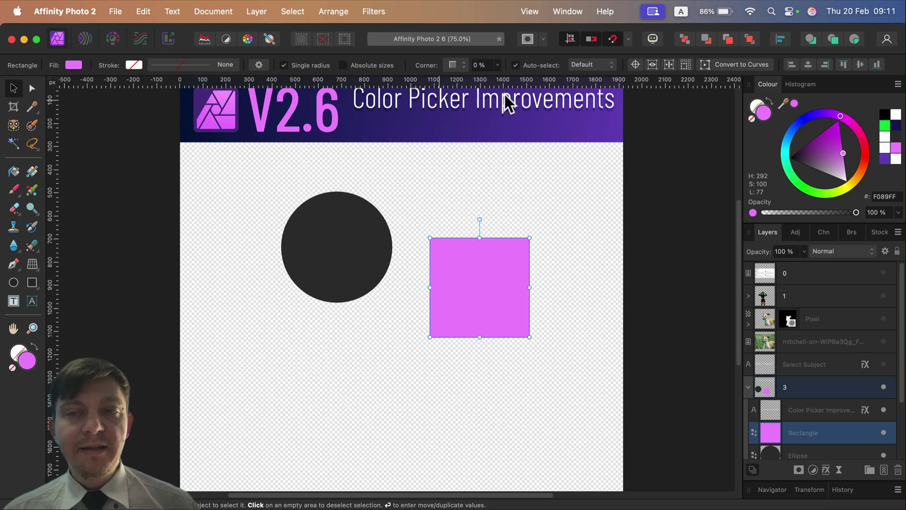
- Fill the circle with the banner's purple 694289 using the Colour panel picker
click(367, 234)
drag(783, 104, 622, 130)
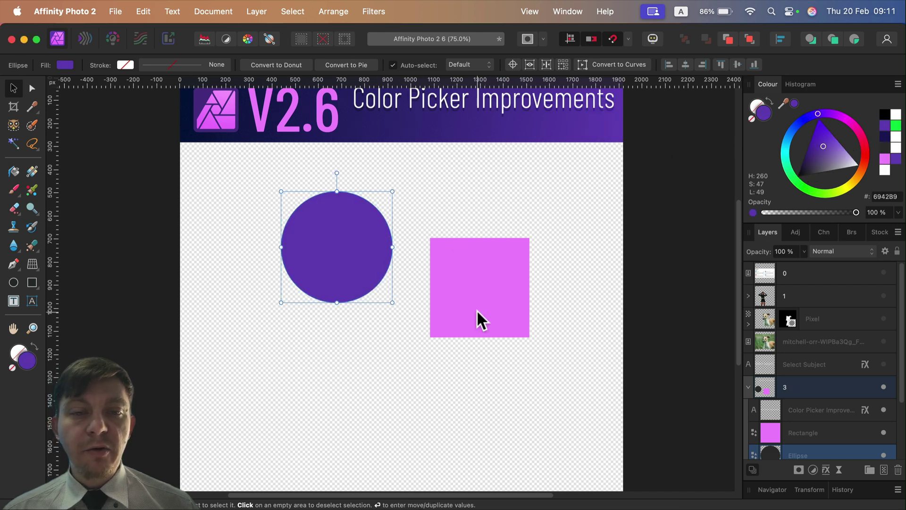
scroll(472, 317, up, 3)
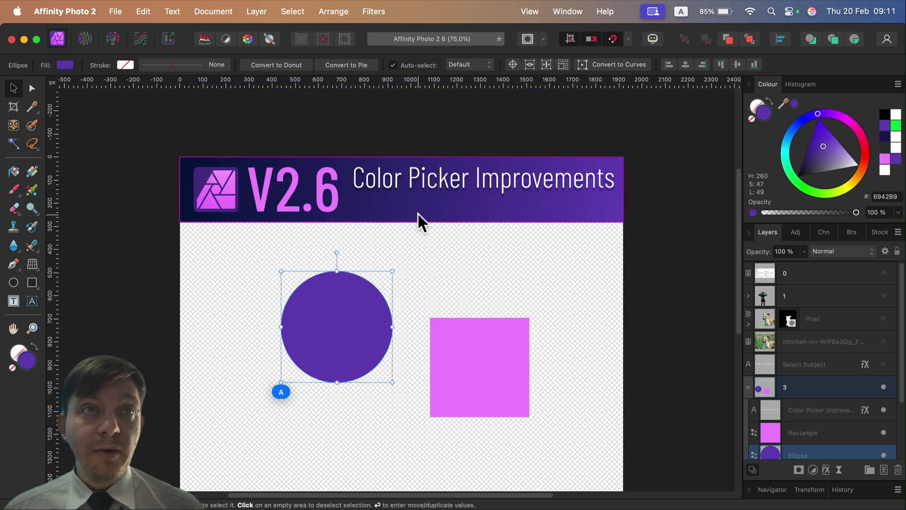
scroll(637, 320, down, 1)
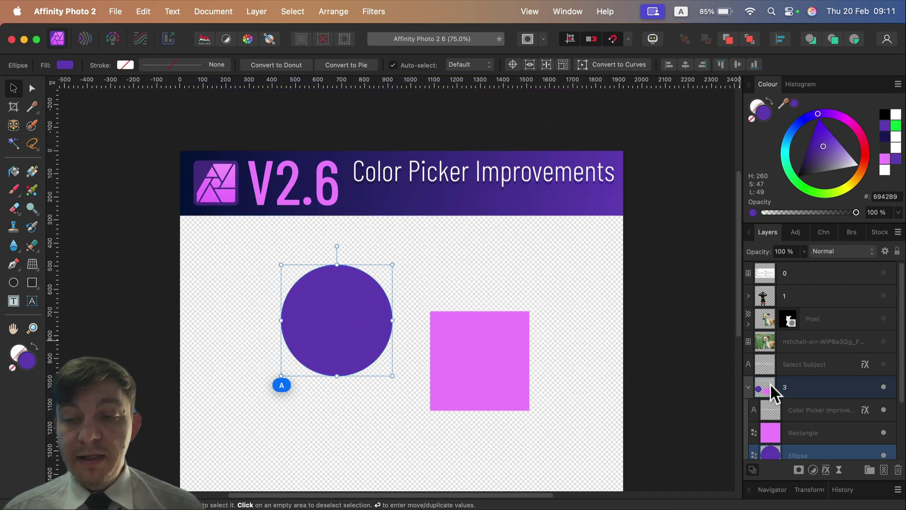
click(750, 387)
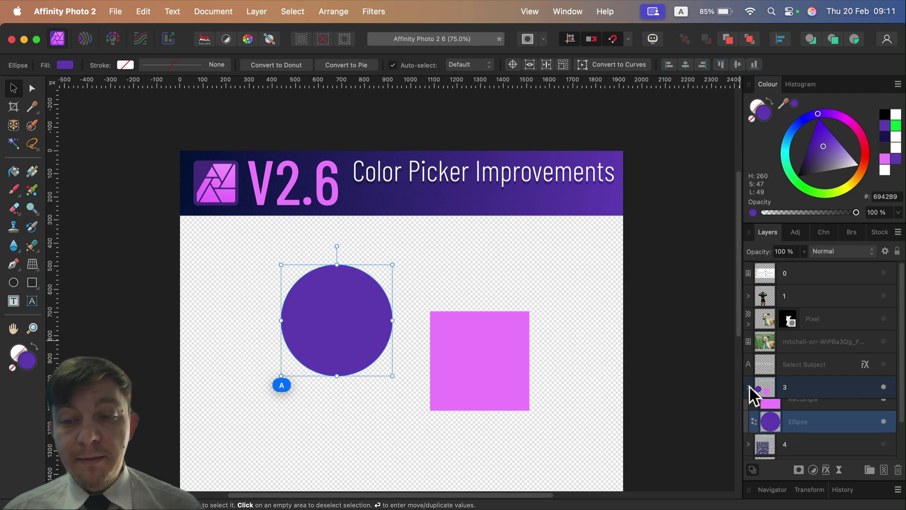
- Hide the colour picker slide and show the RAW Support slide in group 4
click(823, 412)
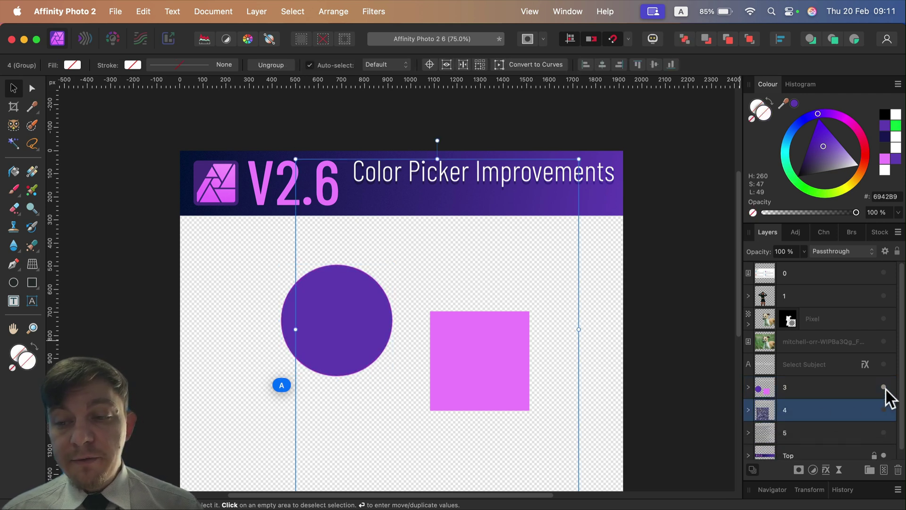
click(883, 387)
click(883, 410)
click(594, 115)
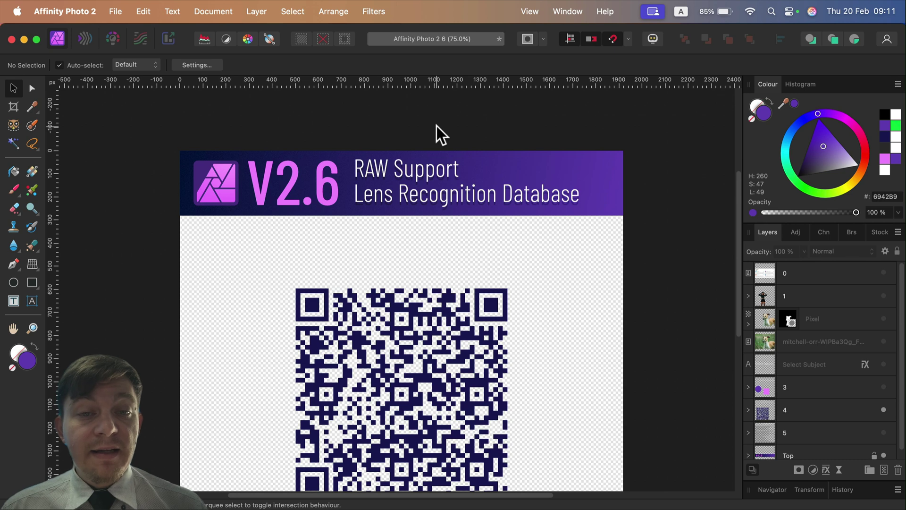
- Scroll up and down the canvas to review the RAW Support QR code slide
scroll(637, 210, down, 3)
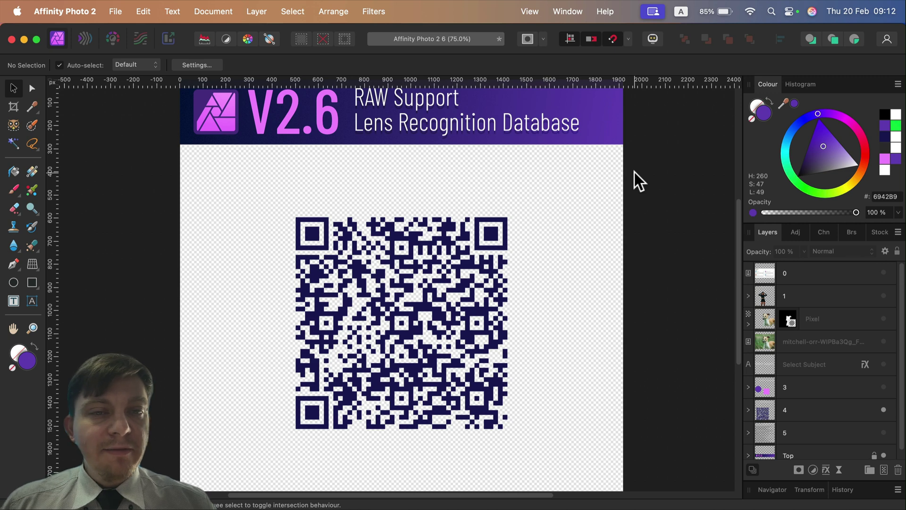
scroll(703, 215, up, 3)
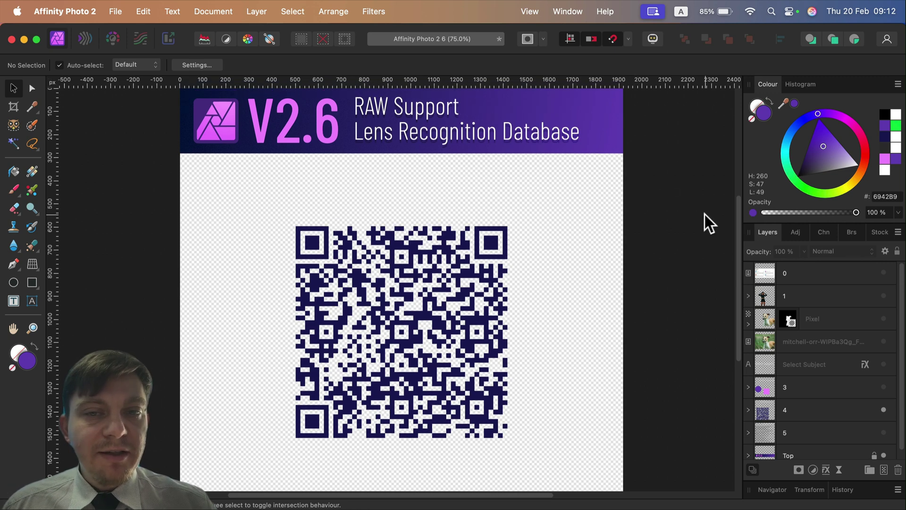
scroll(698, 264, down, 2)
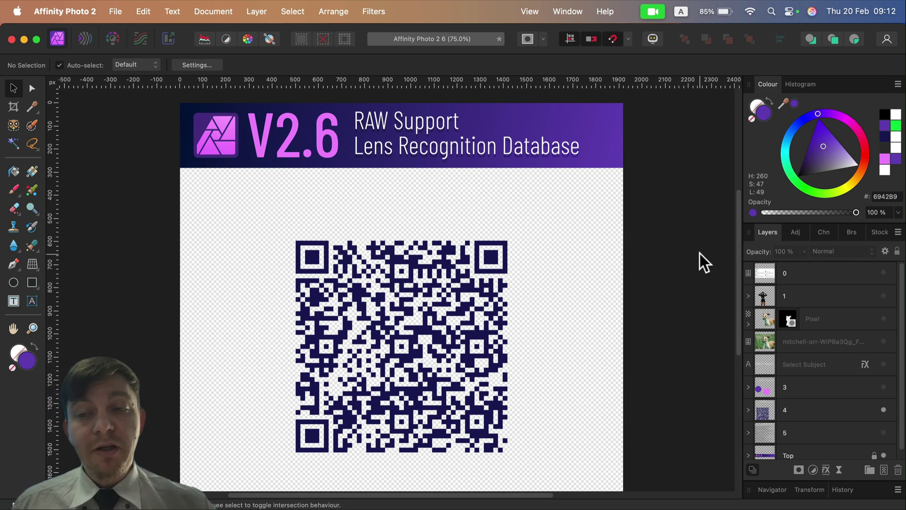
scroll(457, 239, up, 2)
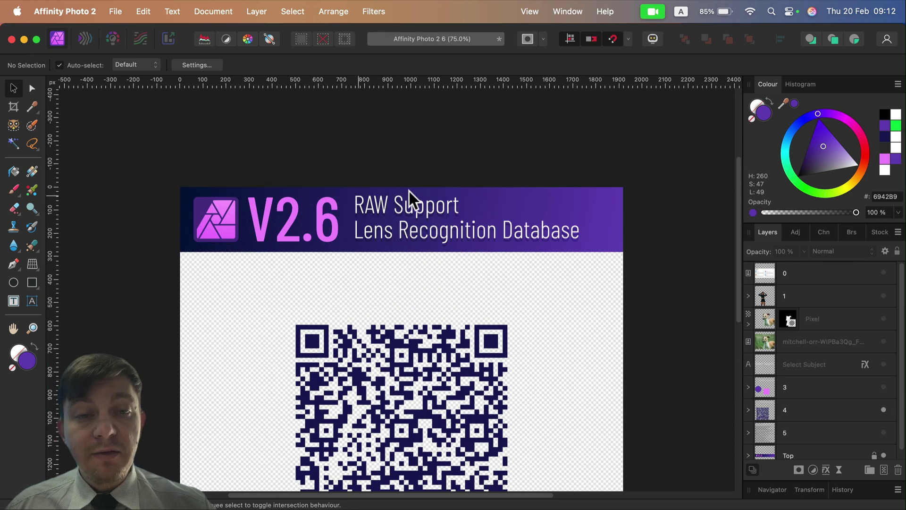
scroll(541, 294, down, 4)
scroll(541, 301, up, 2)
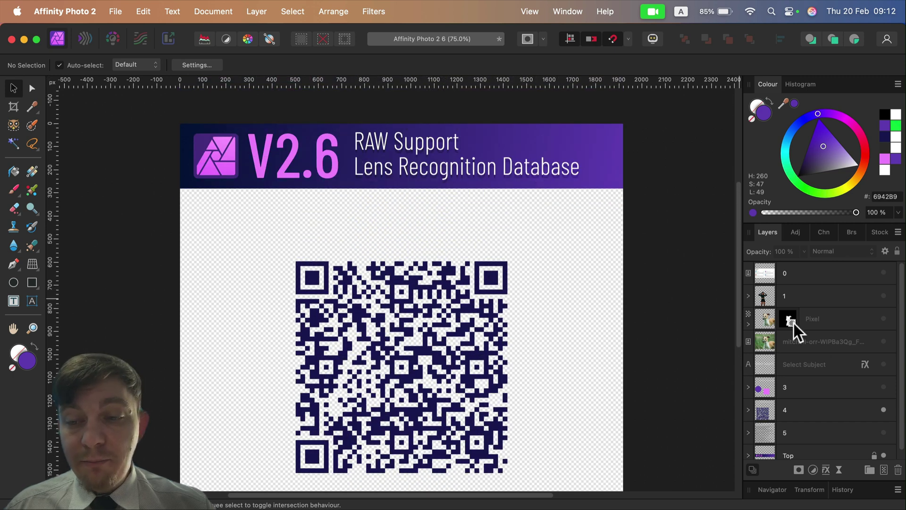
scroll(807, 364, down, 1)
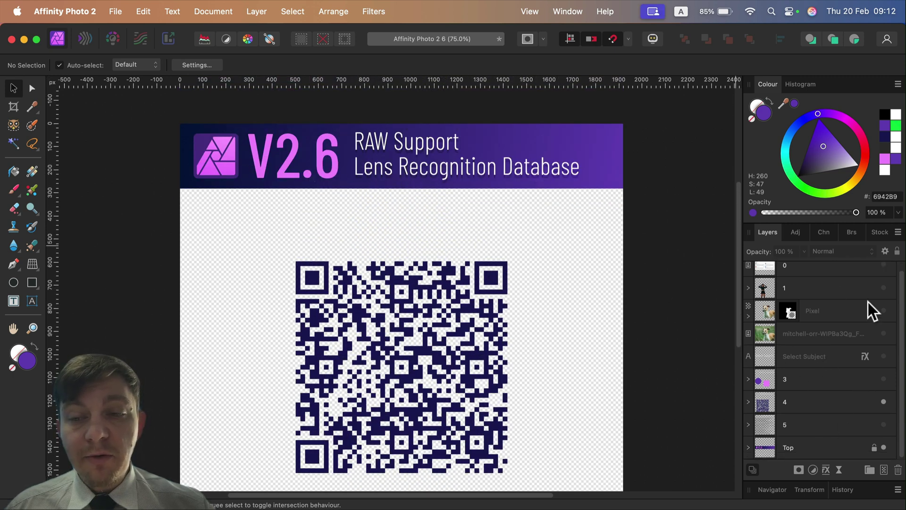
- Switch layer 5 visibility to display the UX Improvements feature list slide
click(884, 425)
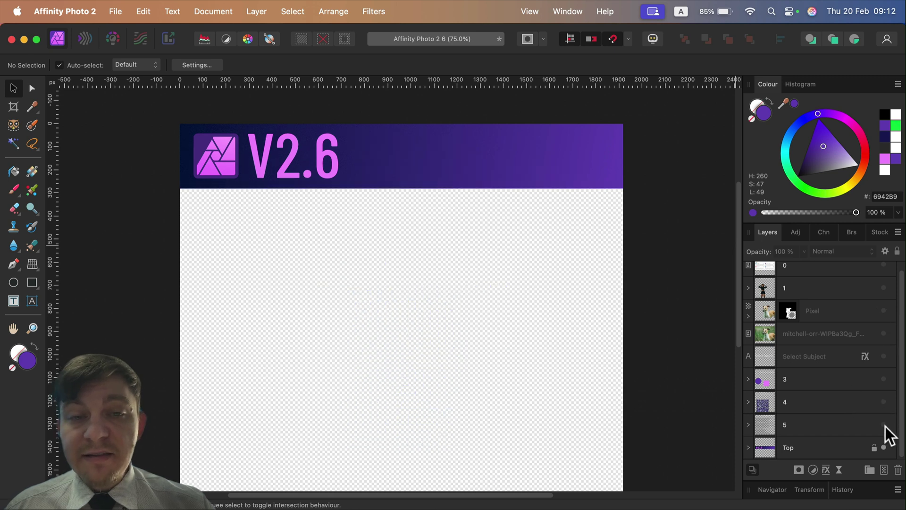
click(884, 425)
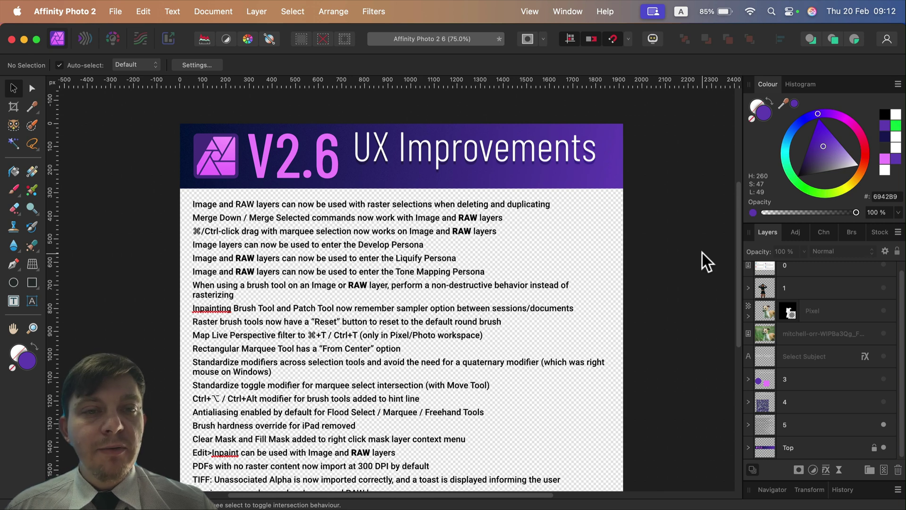
scroll(590, 189, down, 3)
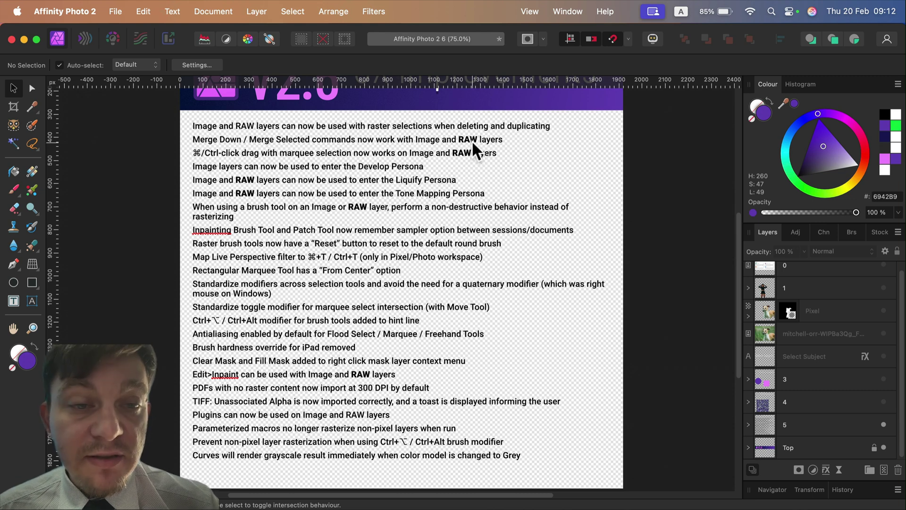
- Set the word RAW in the feature list's first line to Black weight
click(242, 122)
double_click(239, 126)
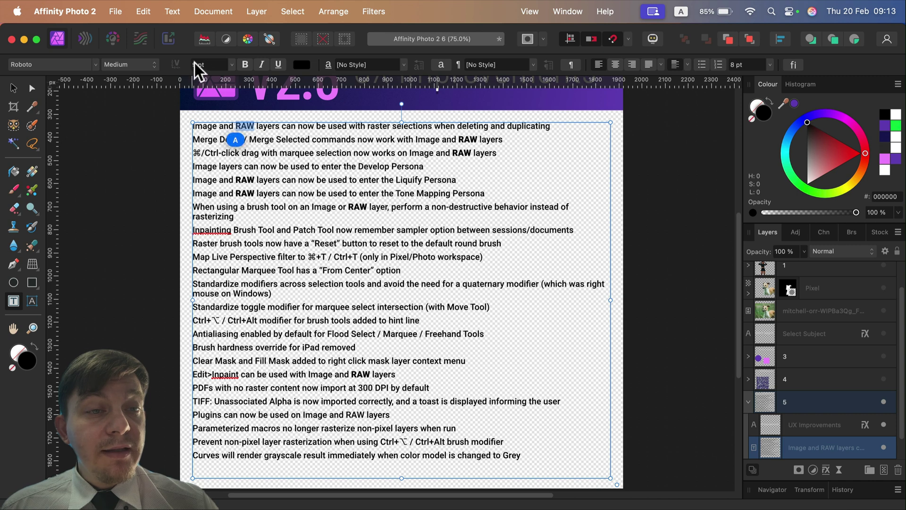
click(149, 66)
click(137, 117)
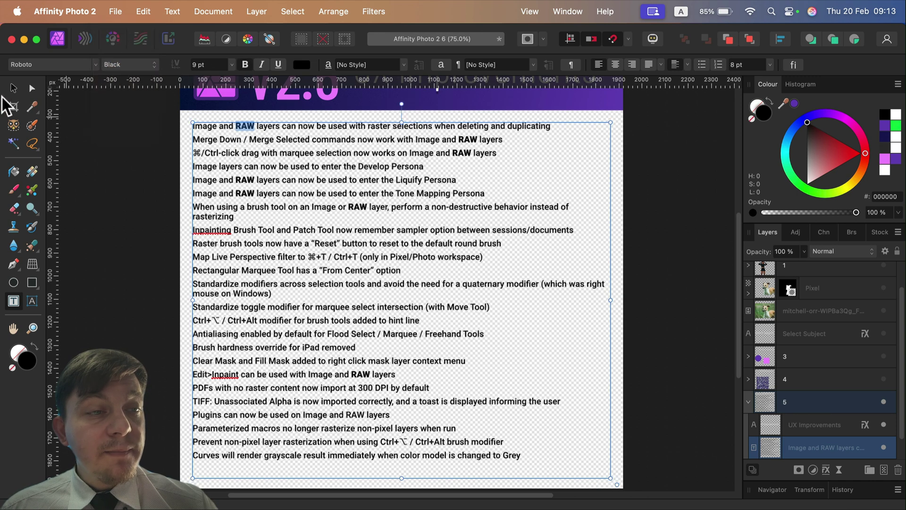
click(10, 91)
click(123, 118)
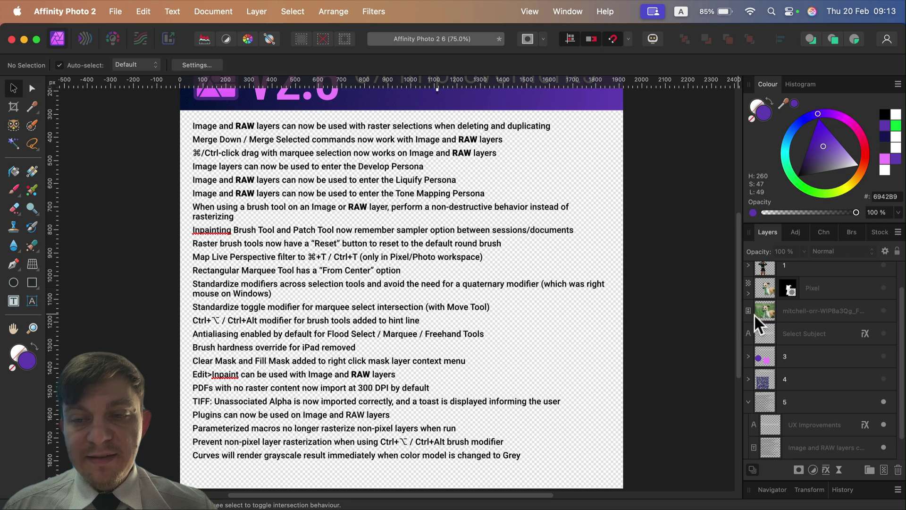
click(806, 310)
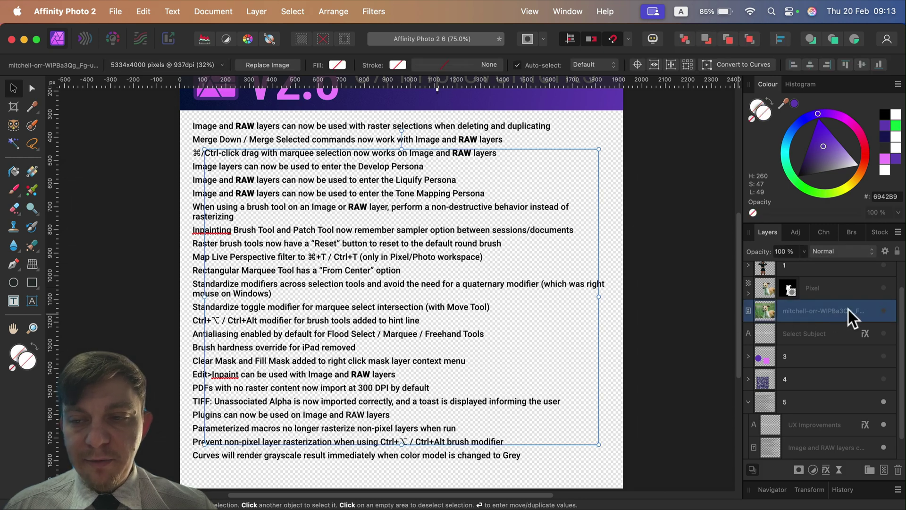
click(884, 310)
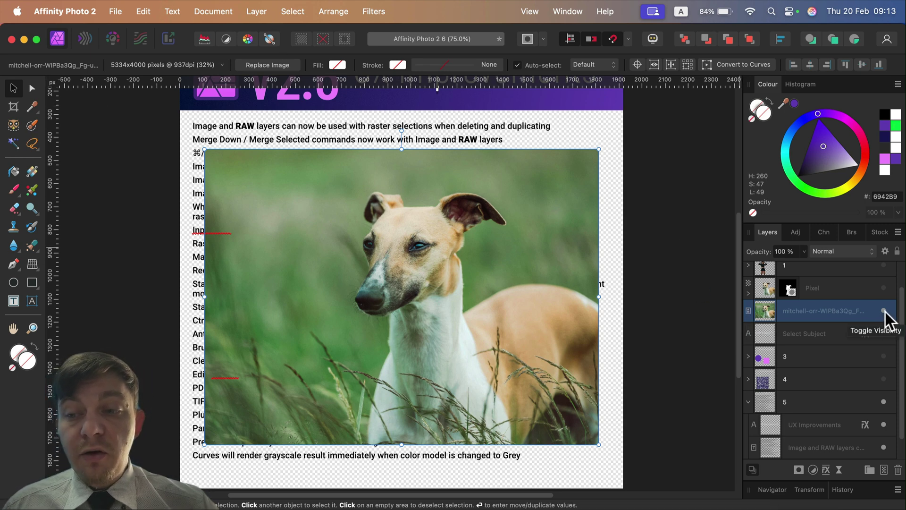
click(883, 311)
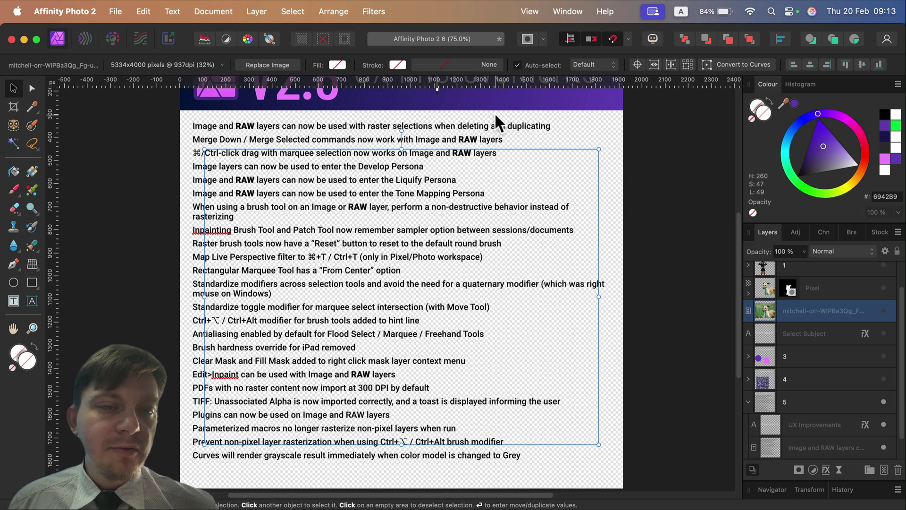
click(324, 138)
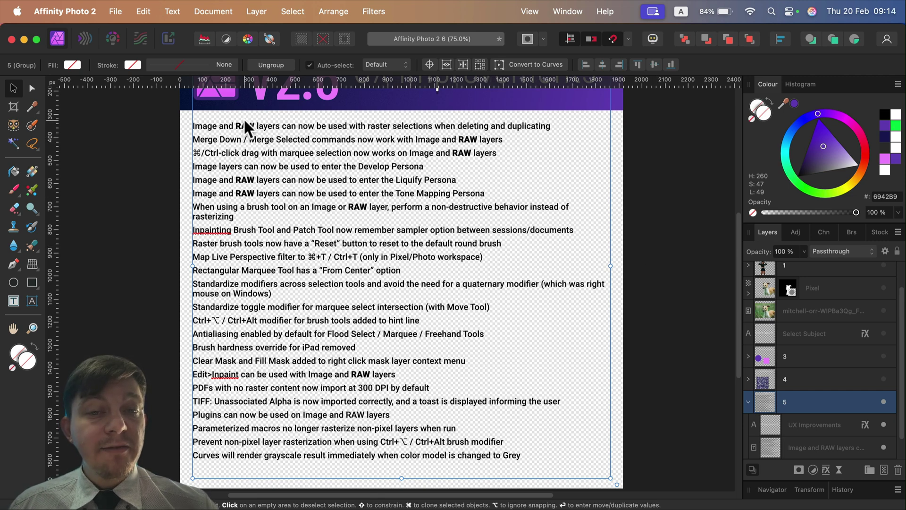
scroll(412, 163, up, 3)
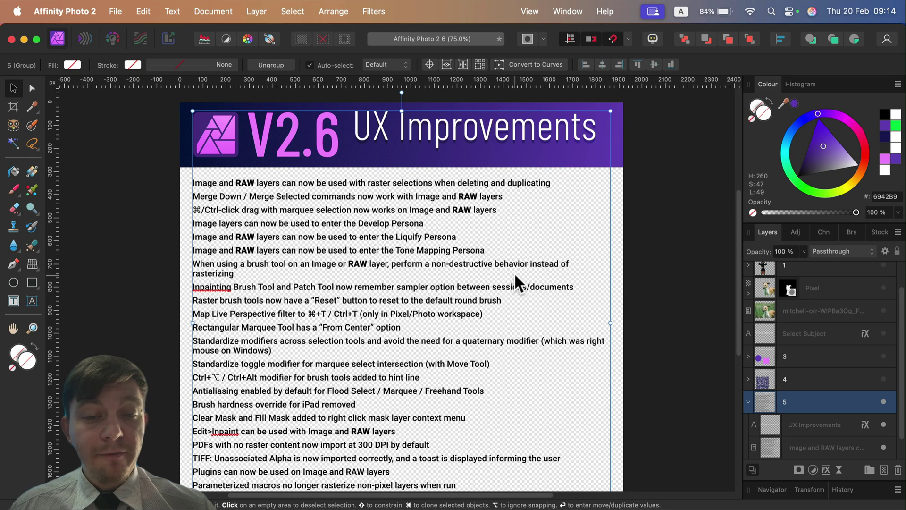
scroll(469, 298, down, 2)
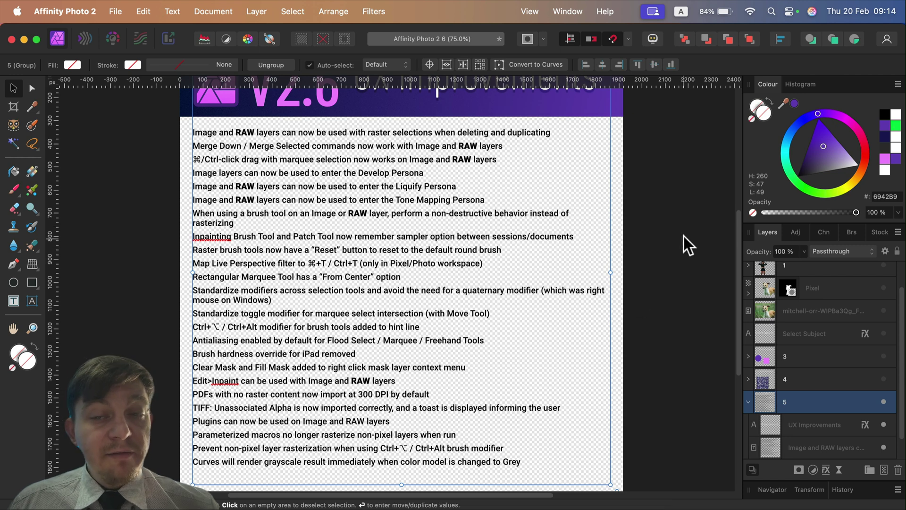
scroll(680, 199, up, 2)
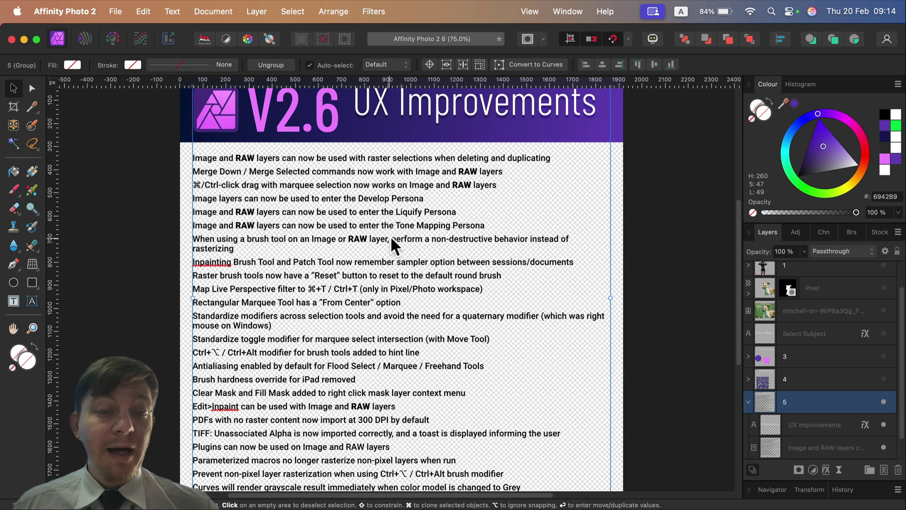
- Collapse the feature list group, hide UX Improvements, and briefly show the Object Selection slide
click(748, 402)
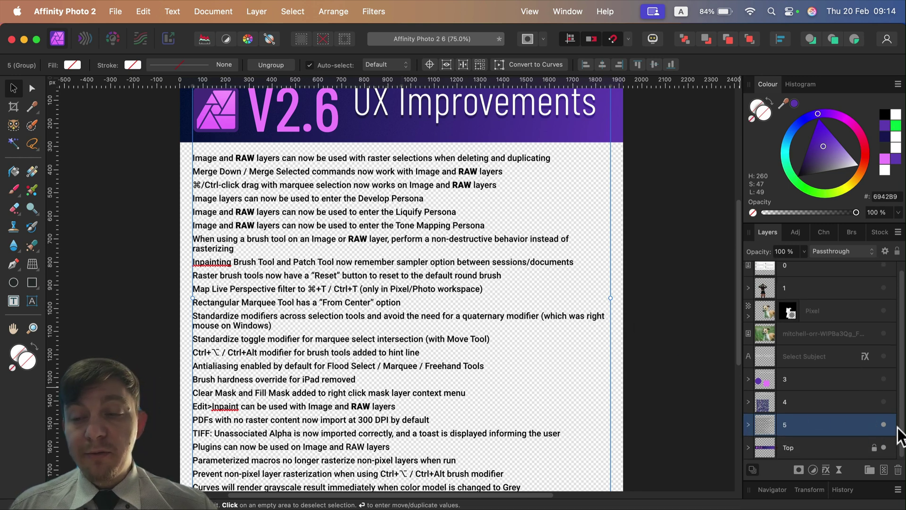
click(884, 424)
scroll(859, 384, up, 1)
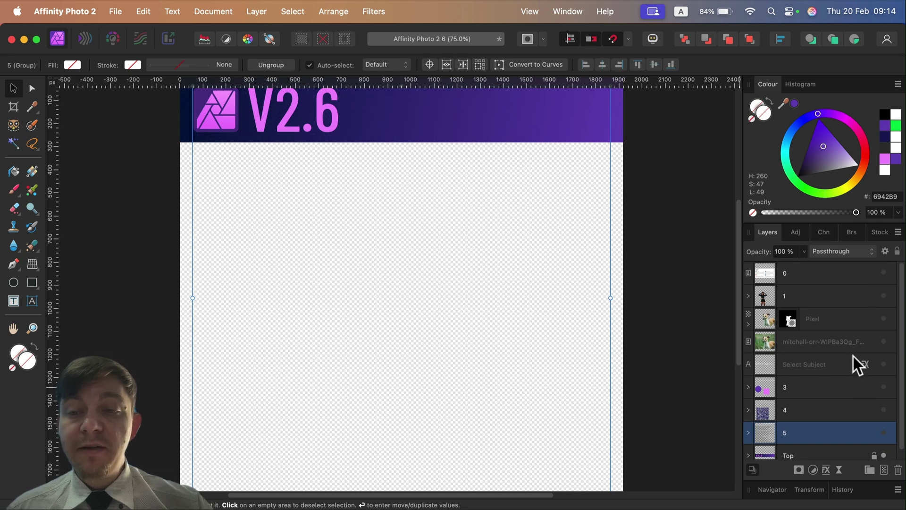
click(884, 296)
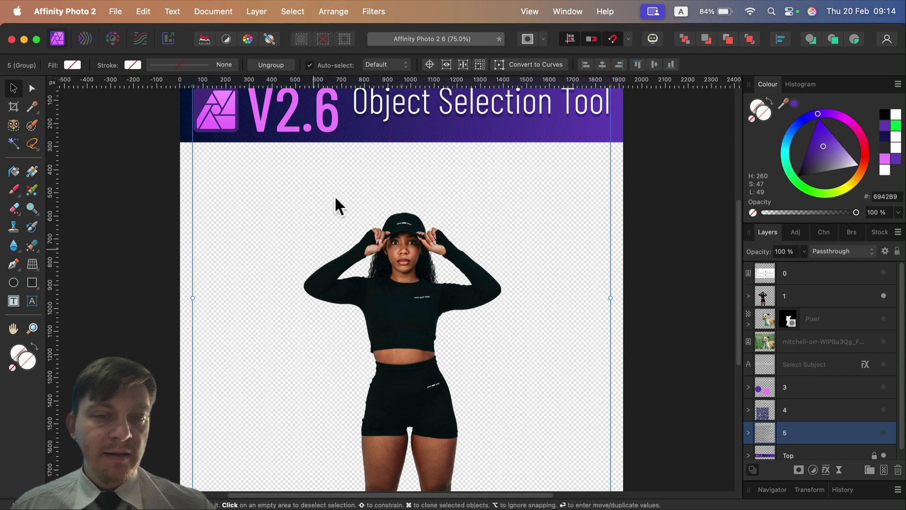
click(883, 296)
- Show, then hide again, the Select Subject title and dog cutout
click(883, 364)
click(883, 319)
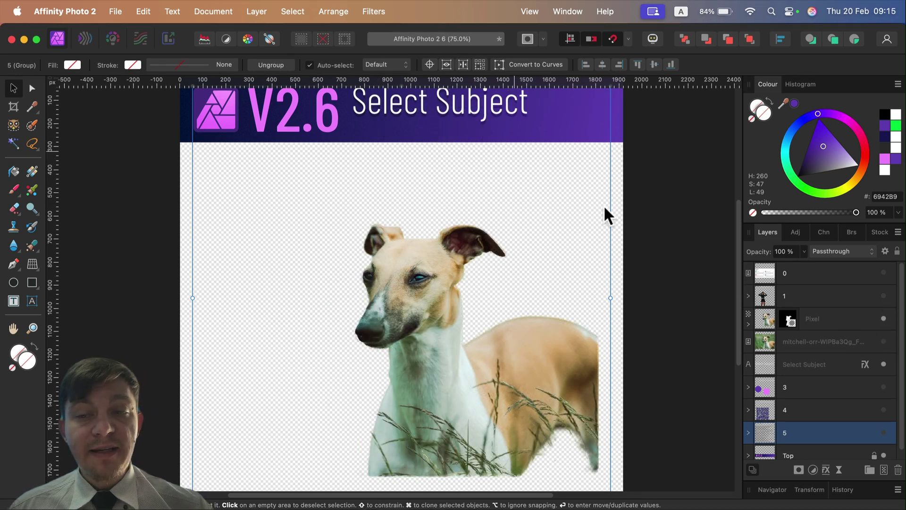
click(884, 319)
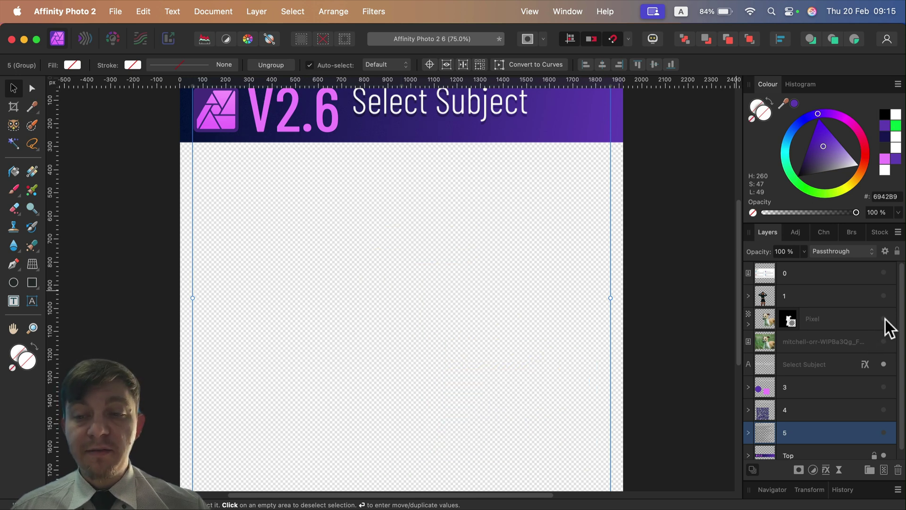
click(884, 363)
- Show and re-hide the Color Picker, RAW Support QR and UX Improvements slides in turn
click(884, 387)
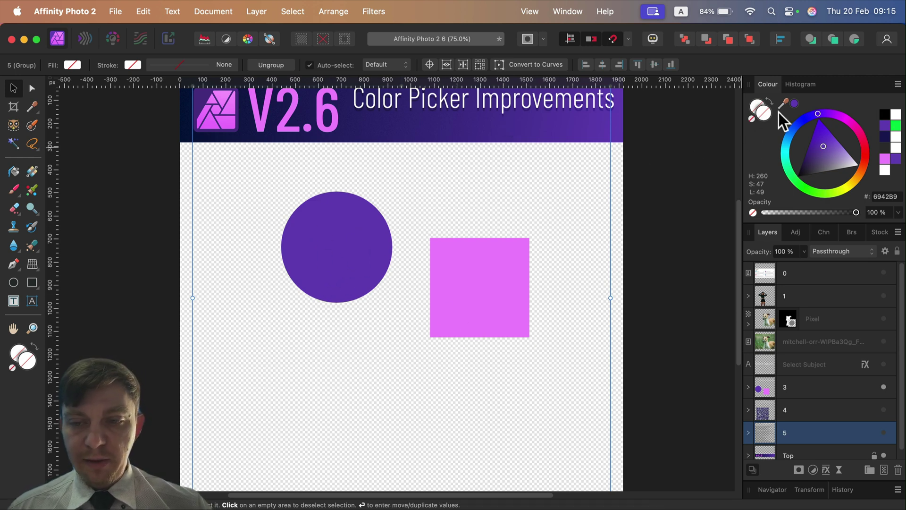
scroll(812, 373, down, 1)
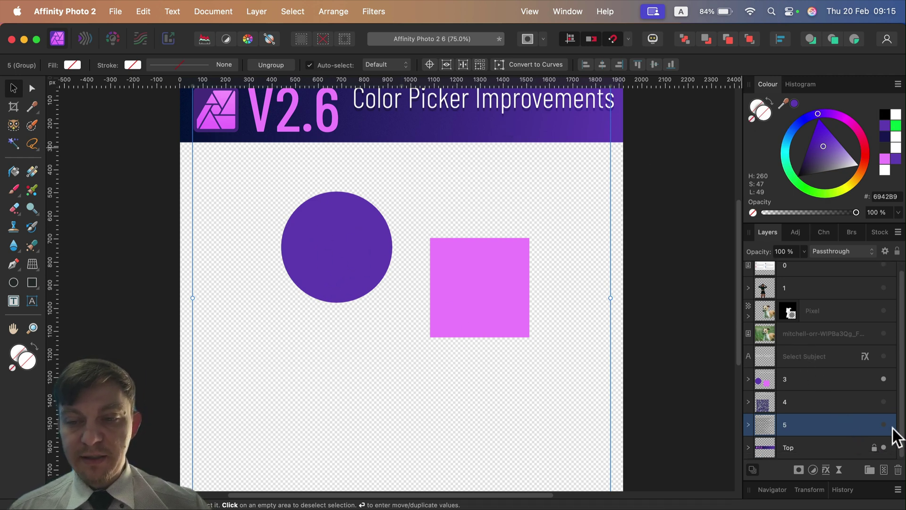
click(884, 378)
click(884, 401)
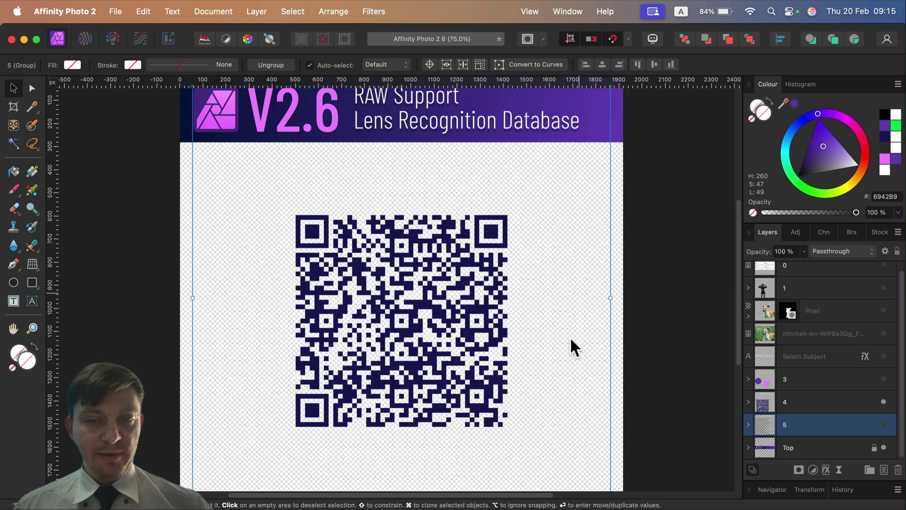
click(884, 401)
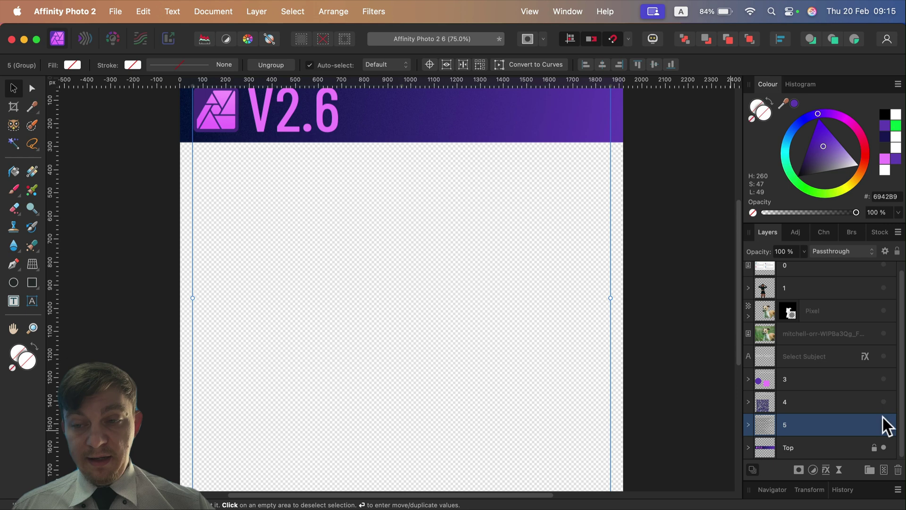
click(884, 425)
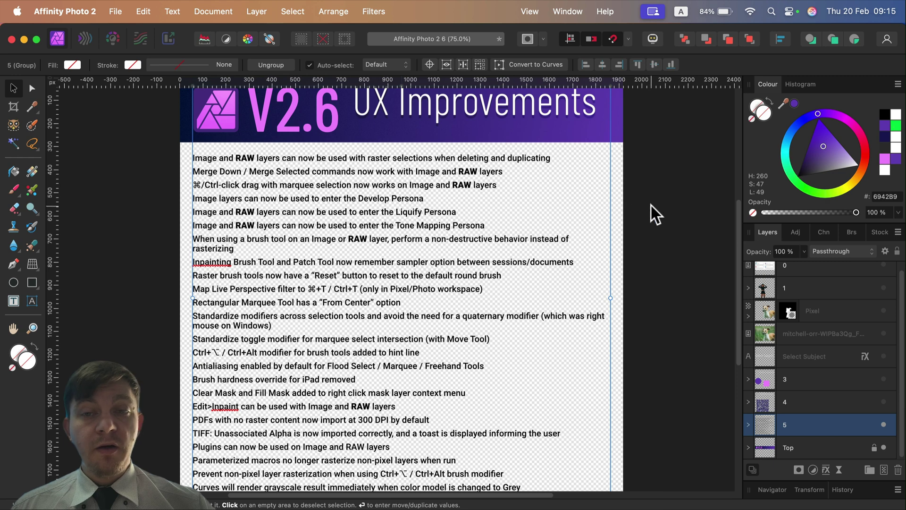
click(884, 424)
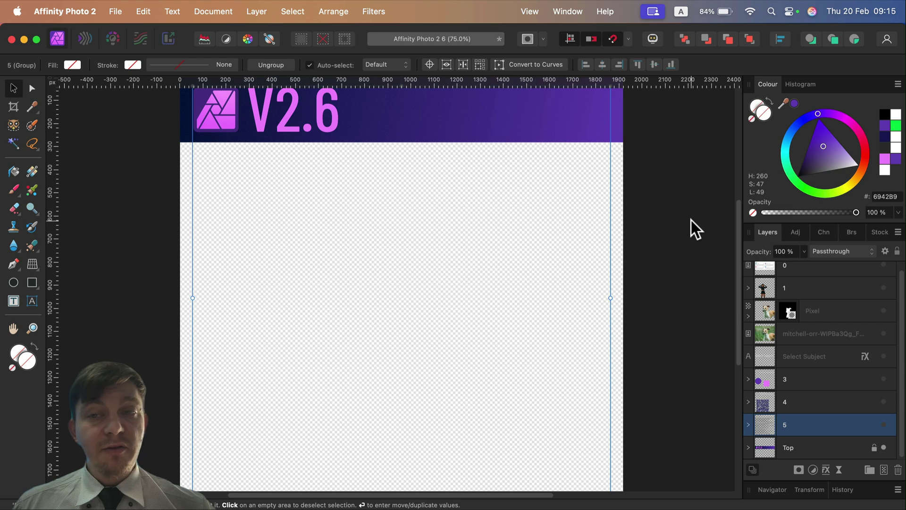
scroll(660, 260, up, 2)
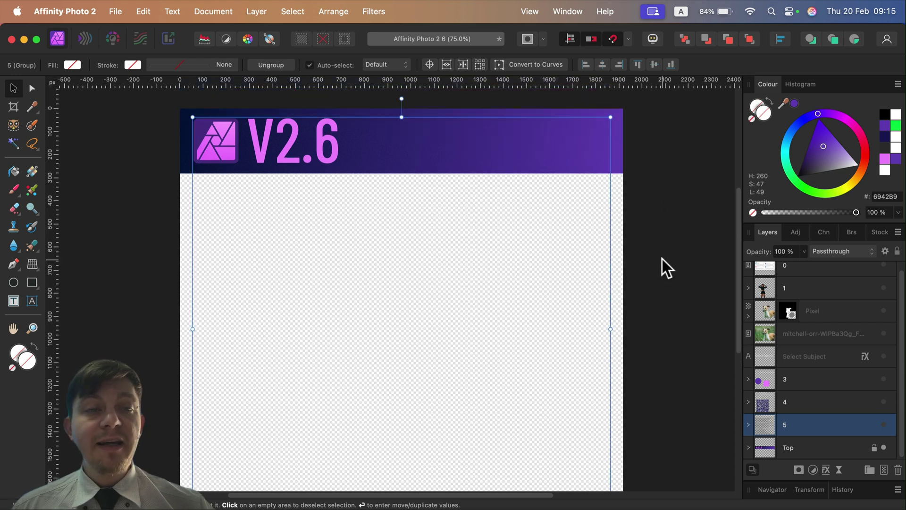